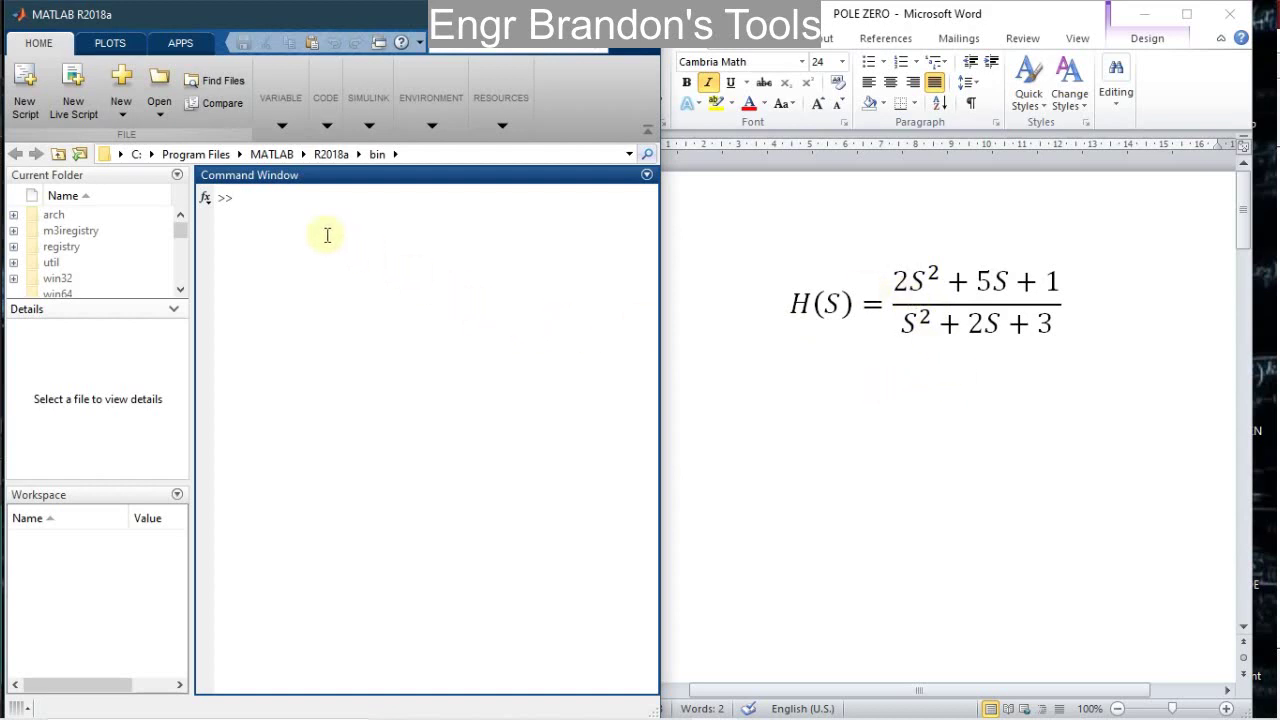
Define the transfer function H with numerator coefficients 2 5 1 and denominator coefficients 1 2 3 using tf
text(H=tf())
key(Left)
text([])
text(2 )
text(5 )
text(1)
text(,)
text([])
text(1 )
text(2 3)
key(Return)
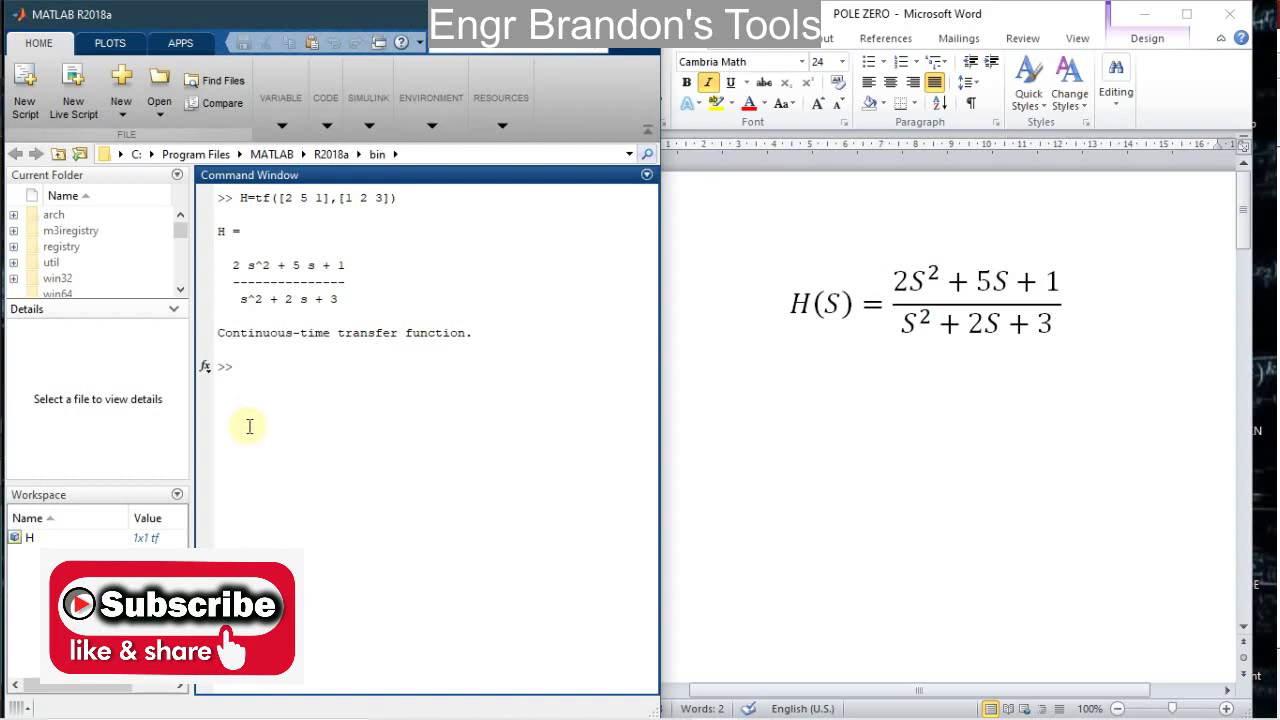
Plot the root locus of H with rlocus and place the figure window clear of the command window
text(rl)
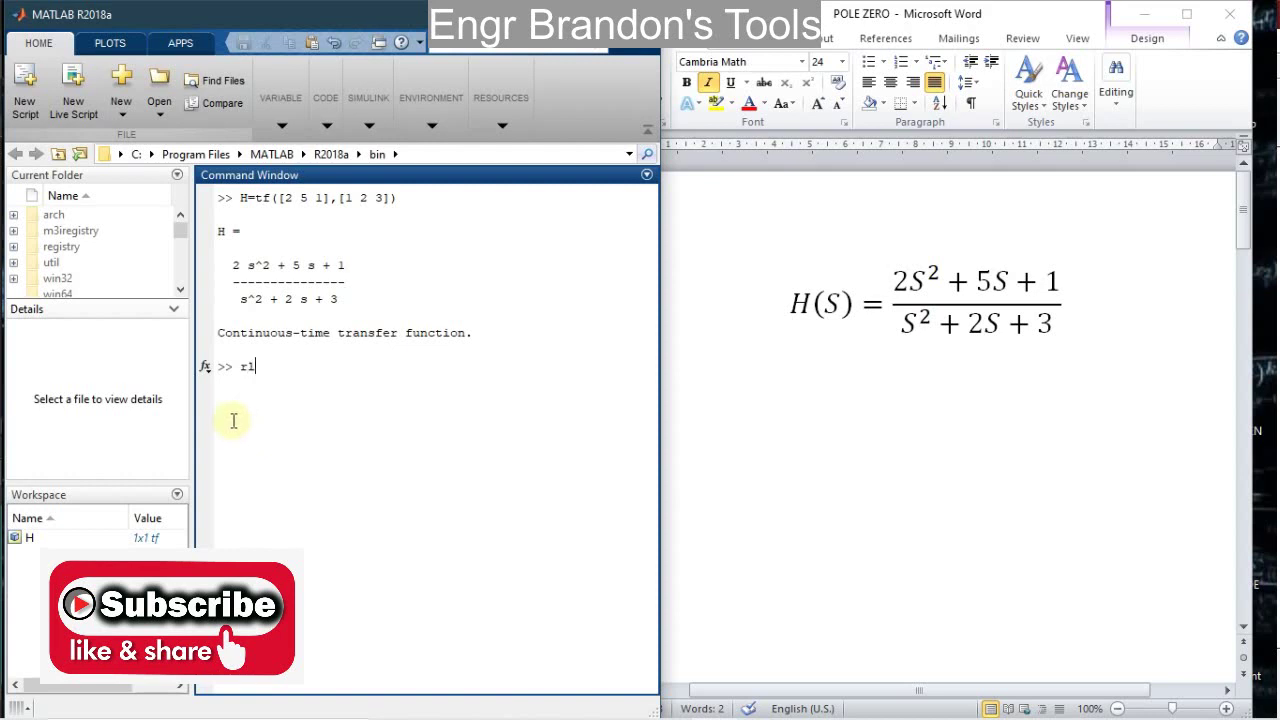
text(ocus())
key(Left)
text(H)
key(Return)
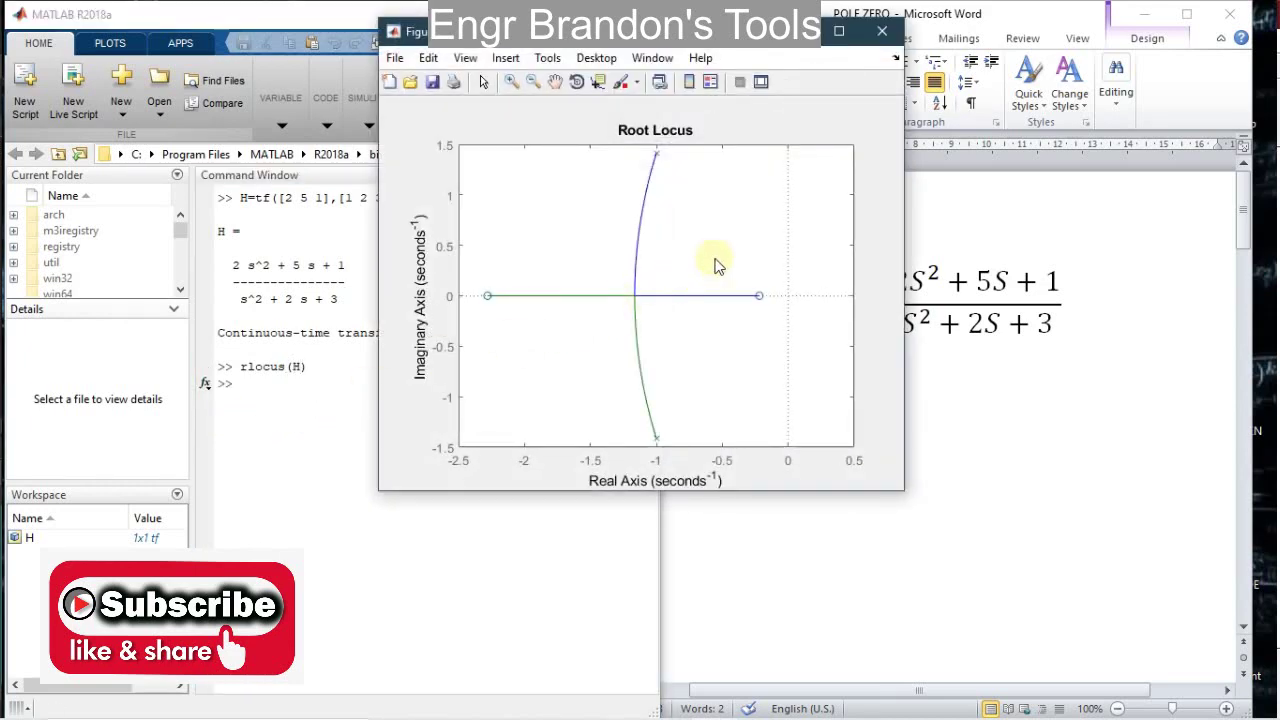
drag(672, 29, 603, 138)
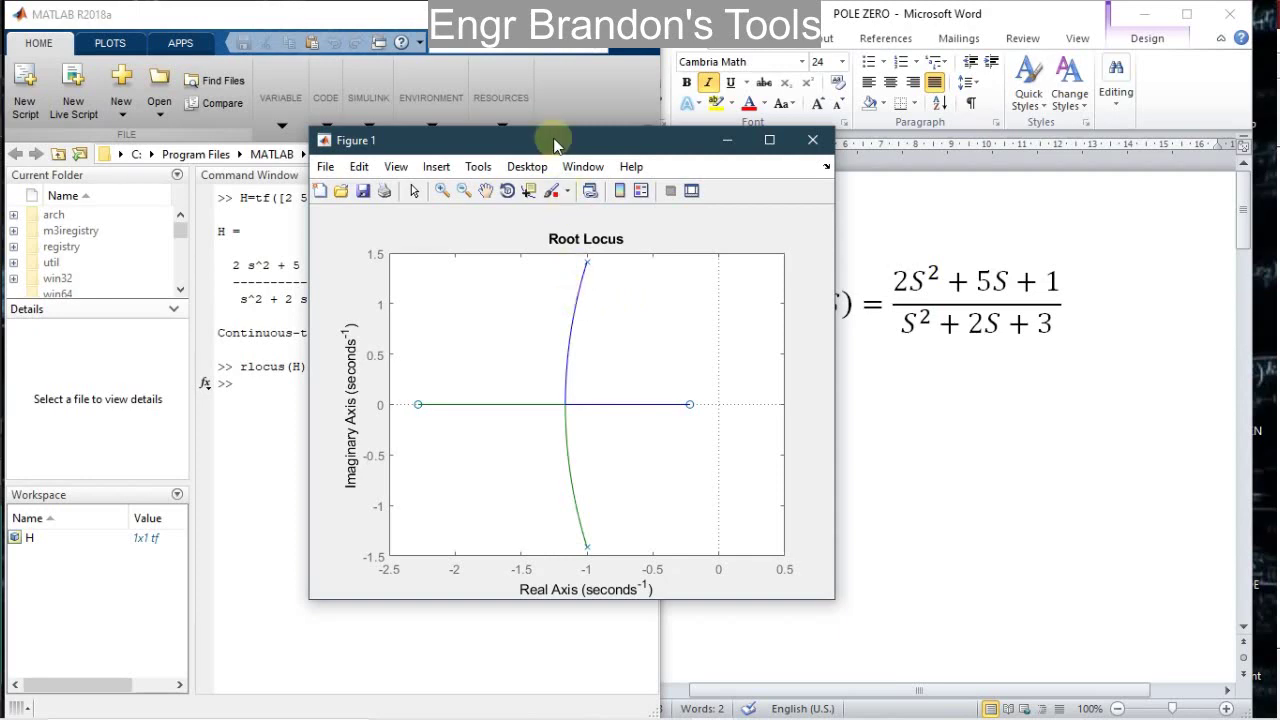
drag(566, 139, 933, 150)
Run rltool(H),grid on to open H in Control System Designer and turn on the grid
click(303, 386)
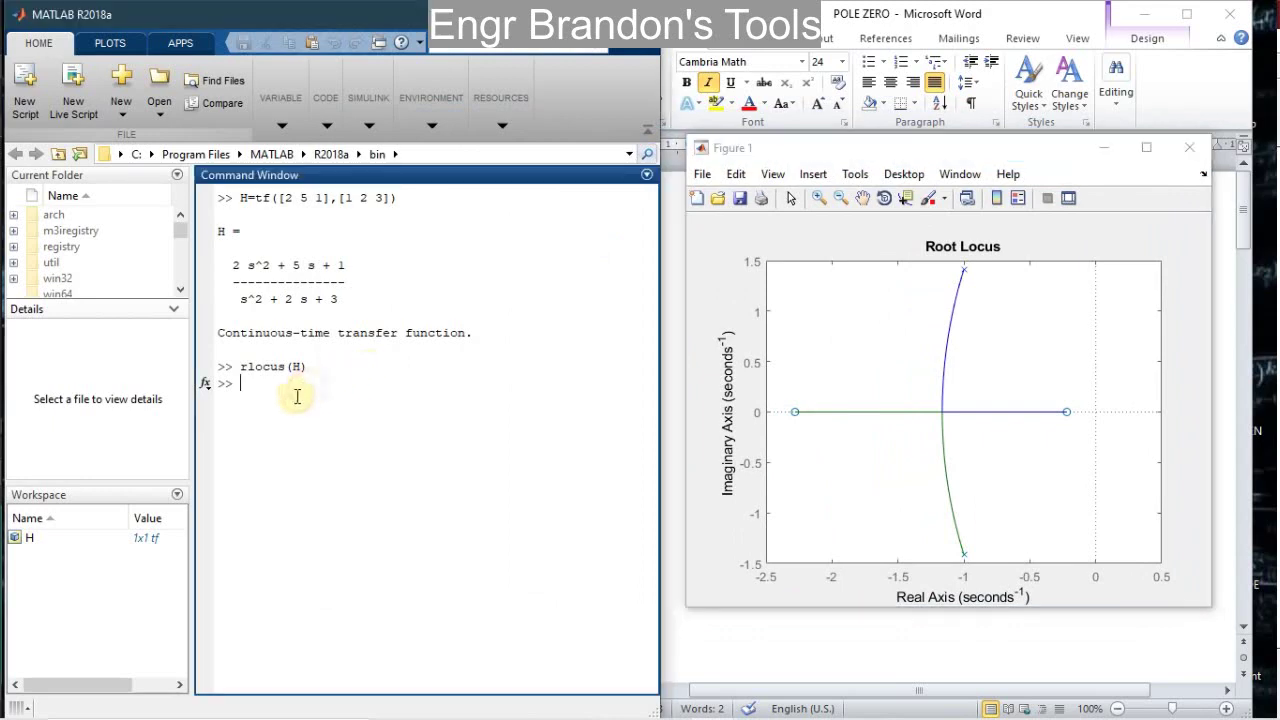
text(rl)
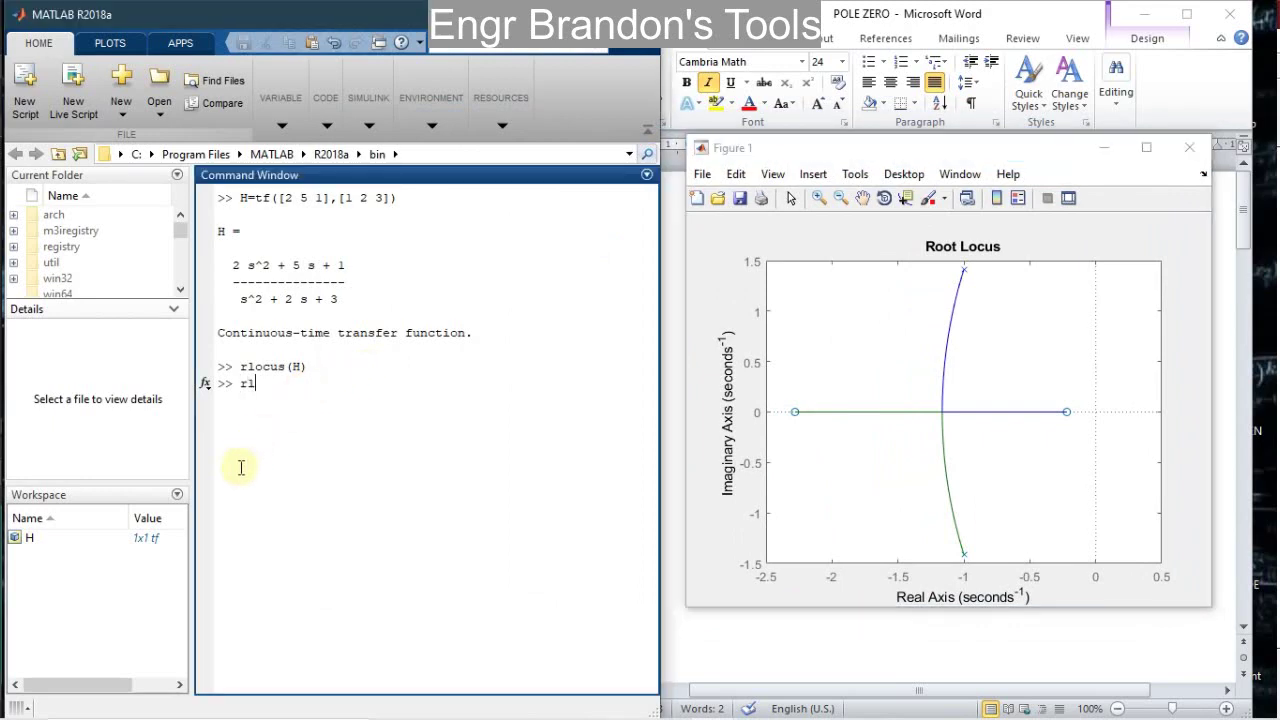
text(tool()
text())
text(H)
text(,grid on)
key(Return)
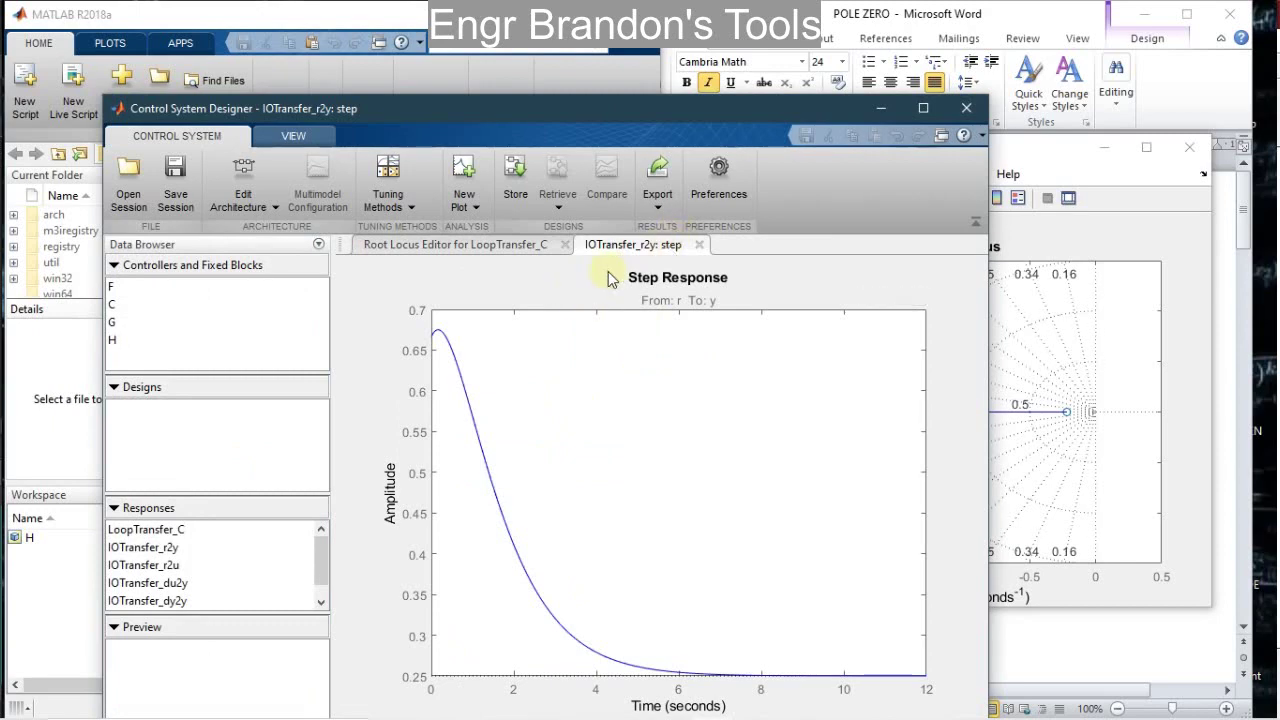
Show the Root Locus Editor for LoopTransfer_C and move the closed-loop pole at -1 along the real axis to about -0.5
click(478, 250)
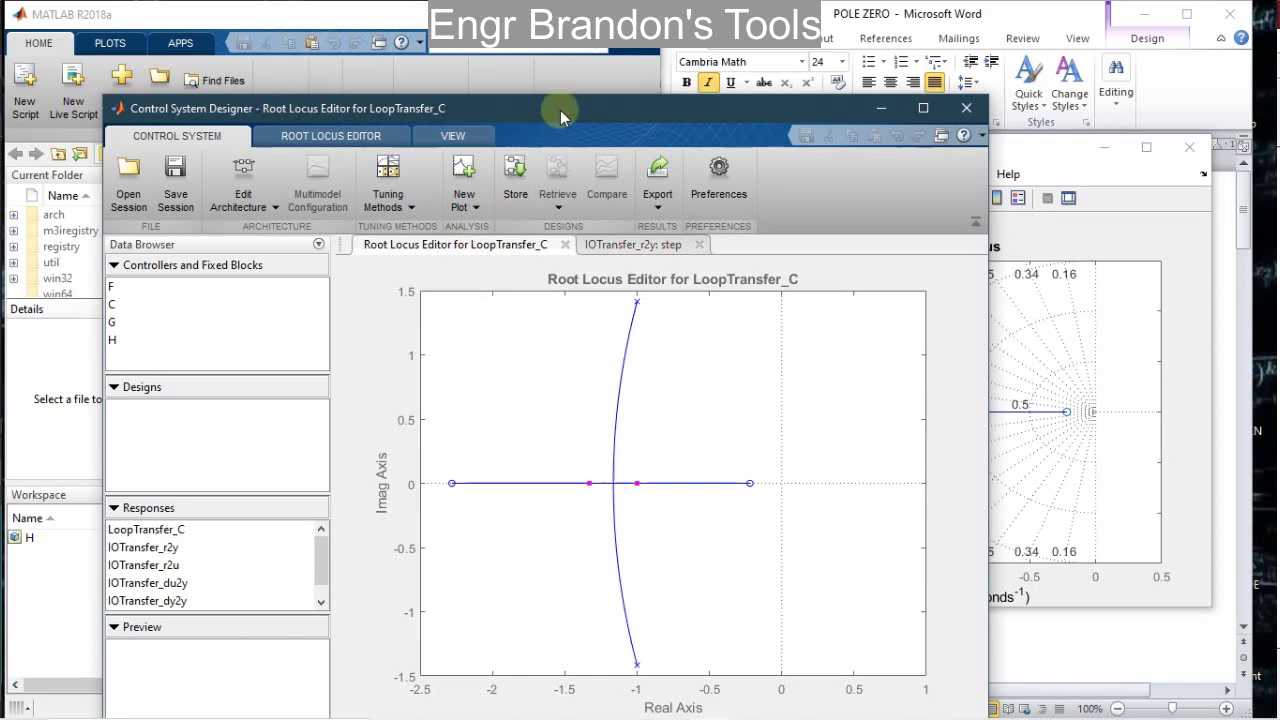
drag(560, 110, 550, 45)
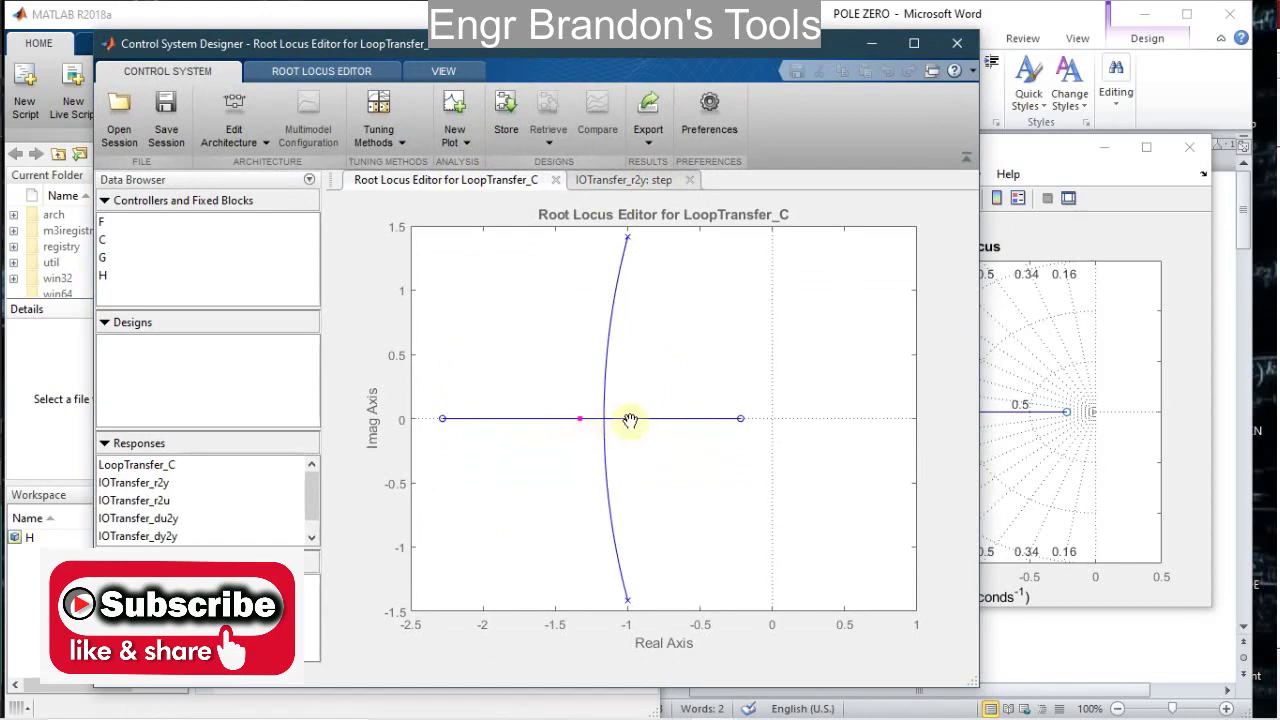
drag(630, 420, 705, 435)
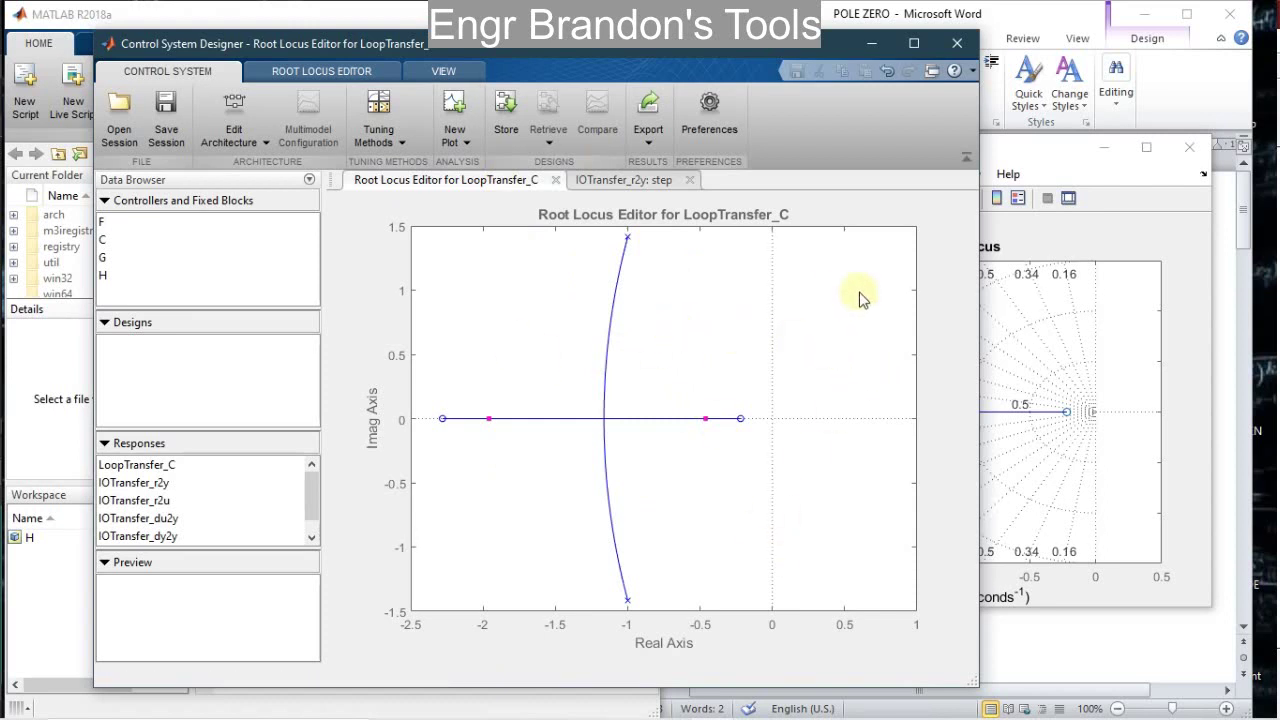
Bring up the K(S) equation in the Word document and close Control System Designer without saving the session
click(1080, 648)
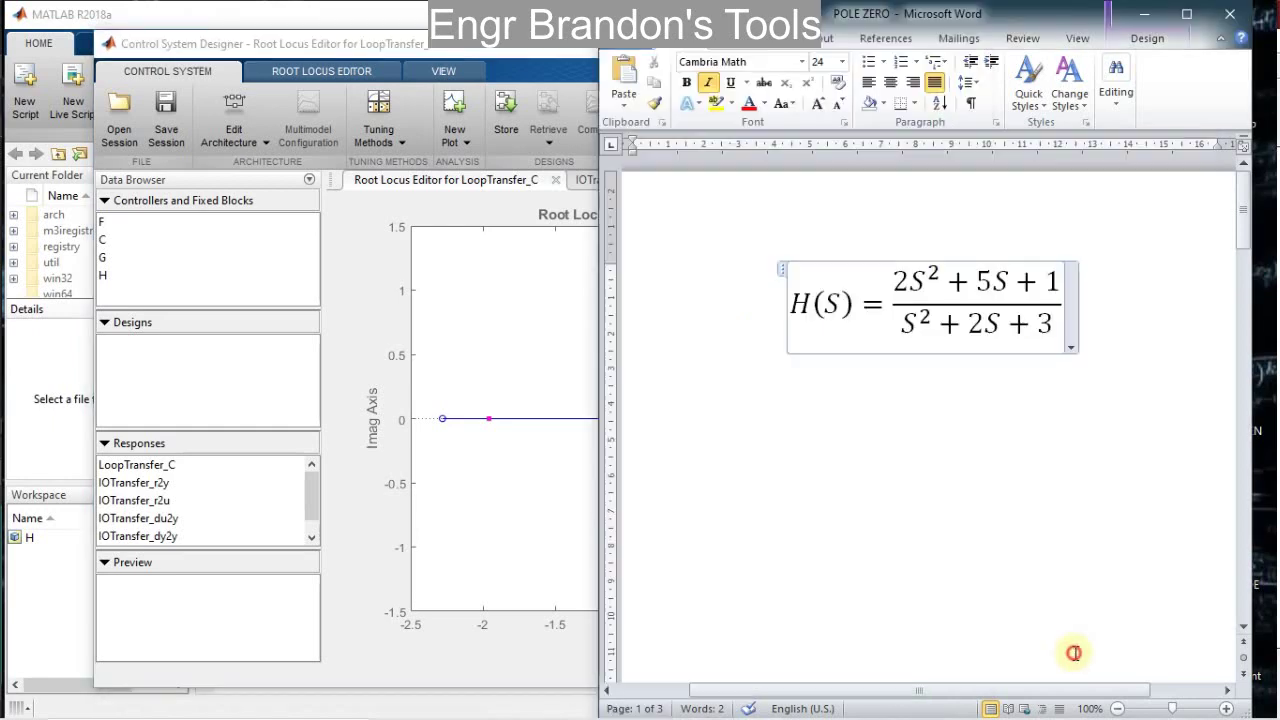
scroll(1003, 491, down, 5)
scroll(1003, 491, down, 1)
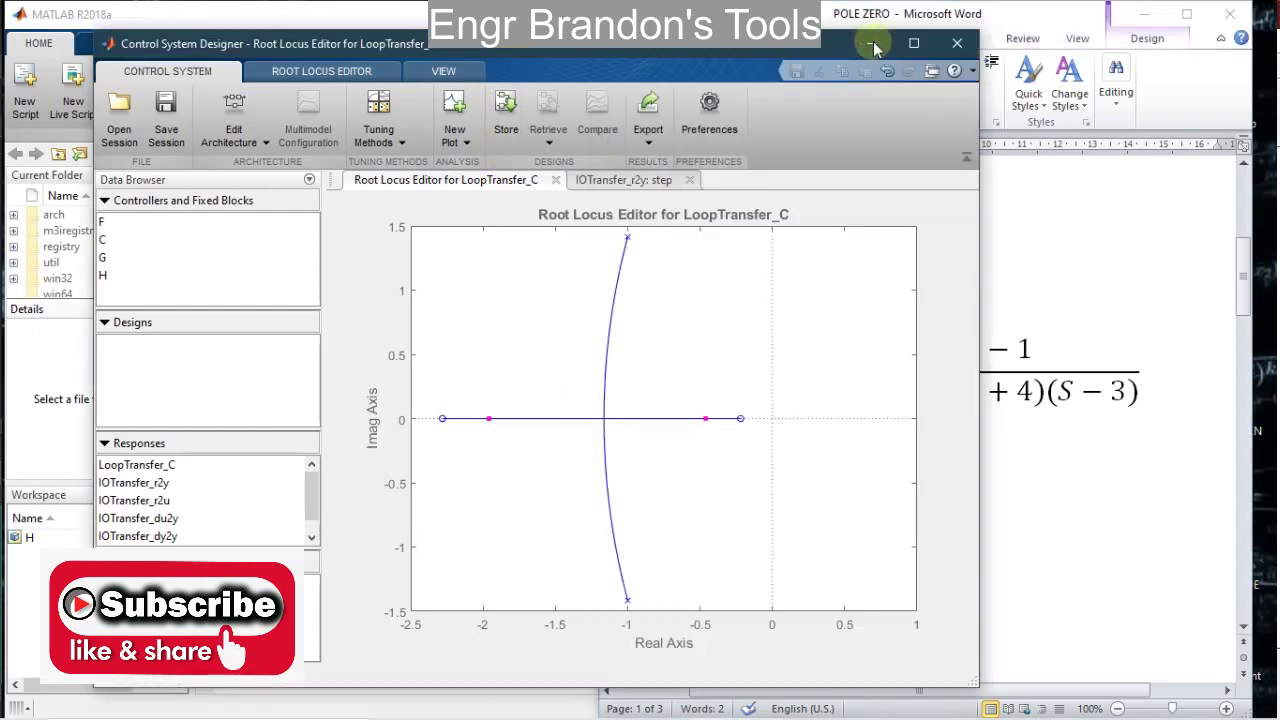
click(955, 44)
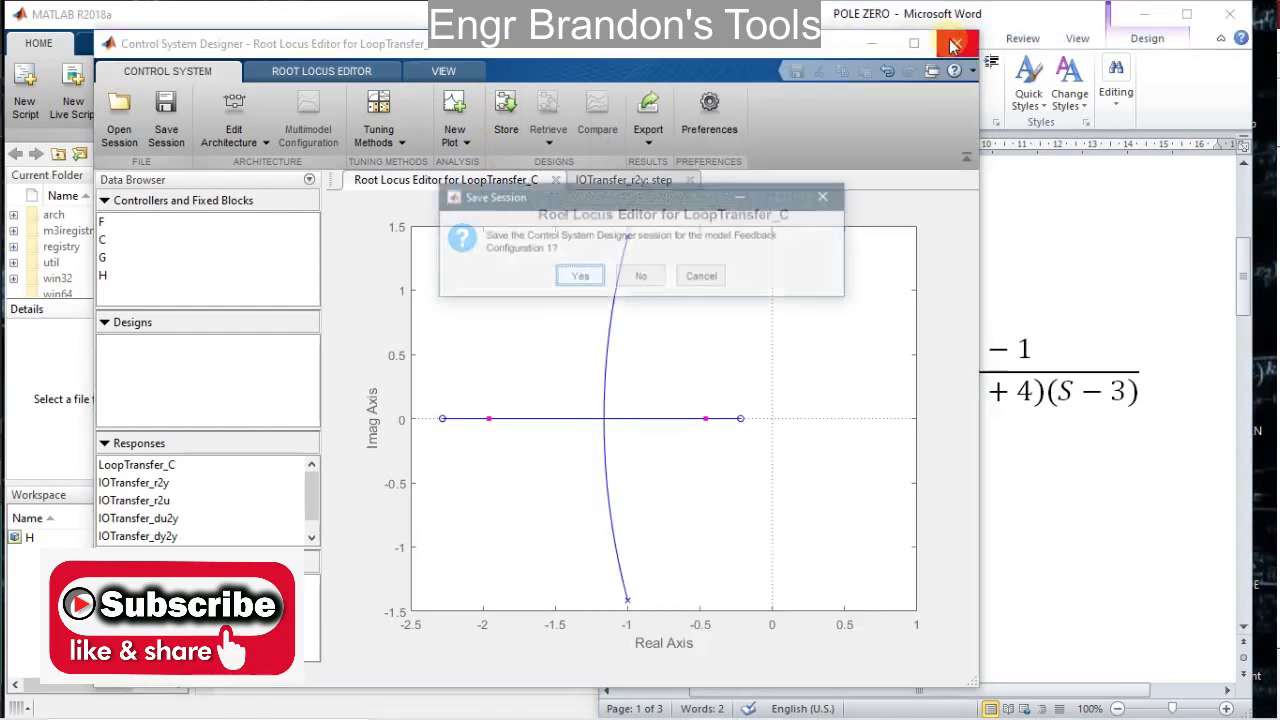
click(643, 278)
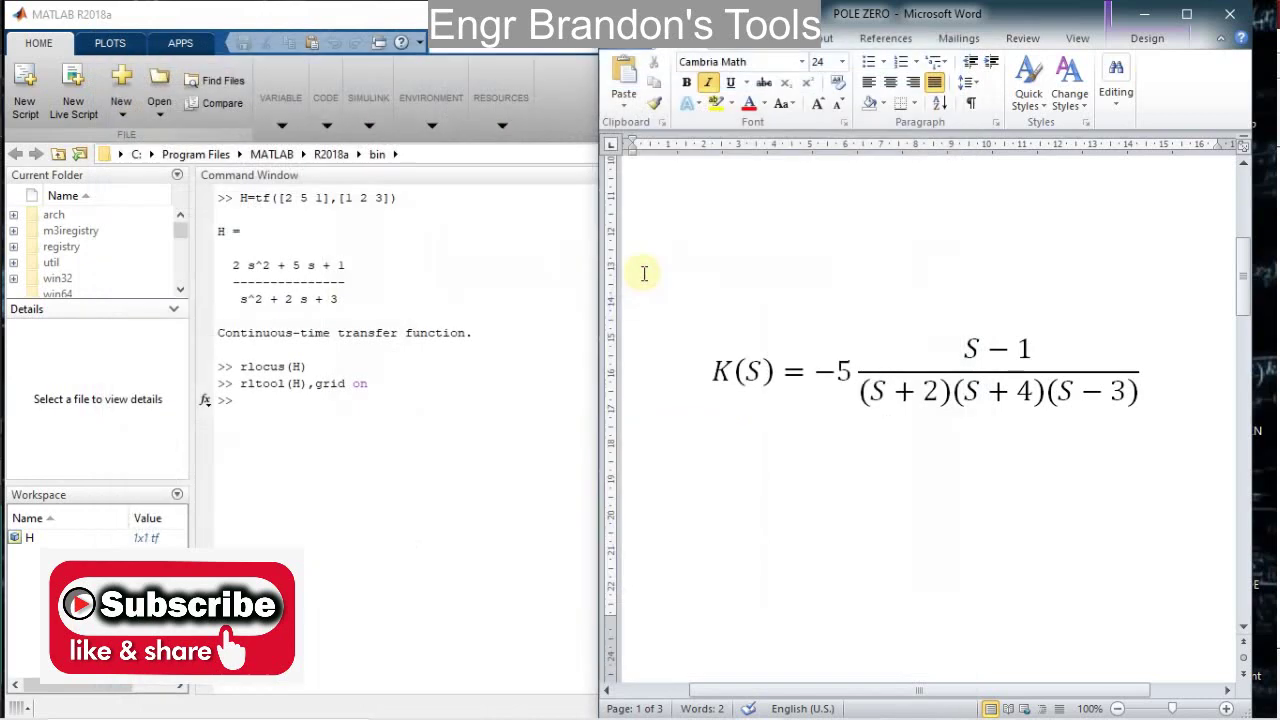
Write the zero-pole-gain definition K=zpk([1],[-2 -4 3],-5) in the MATLAB command window
click(332, 420)
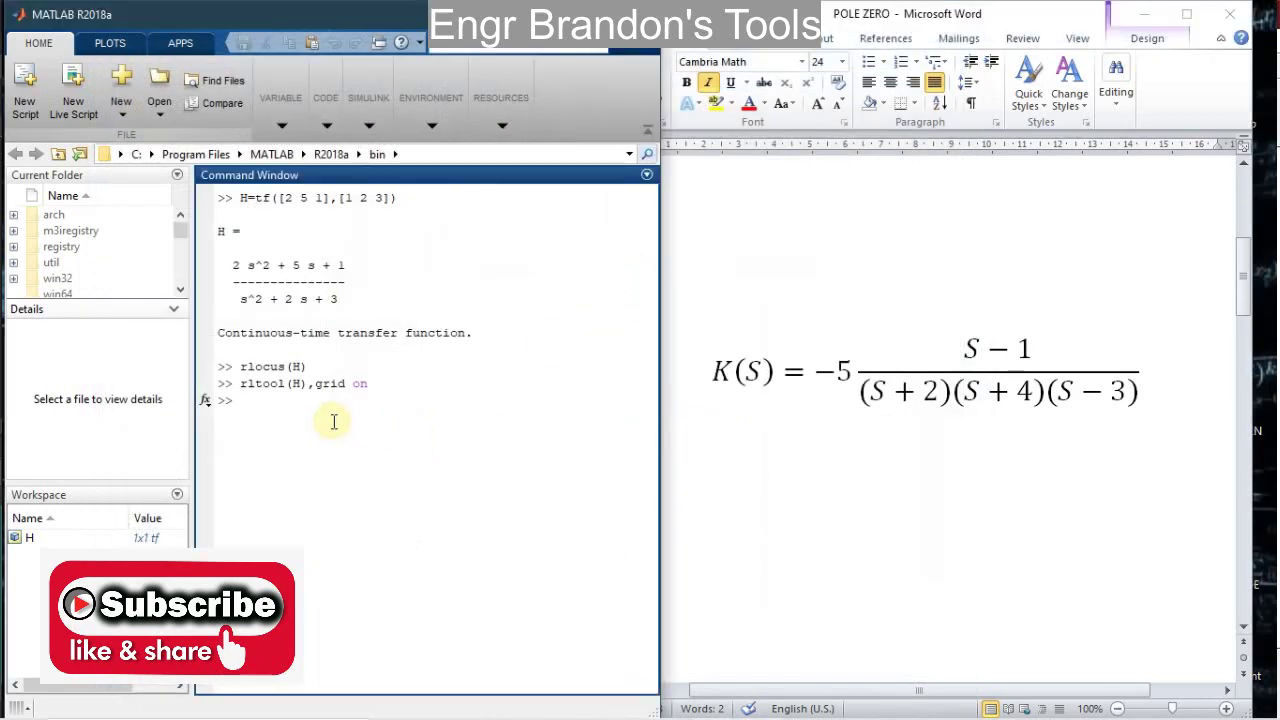
text(K=tf())
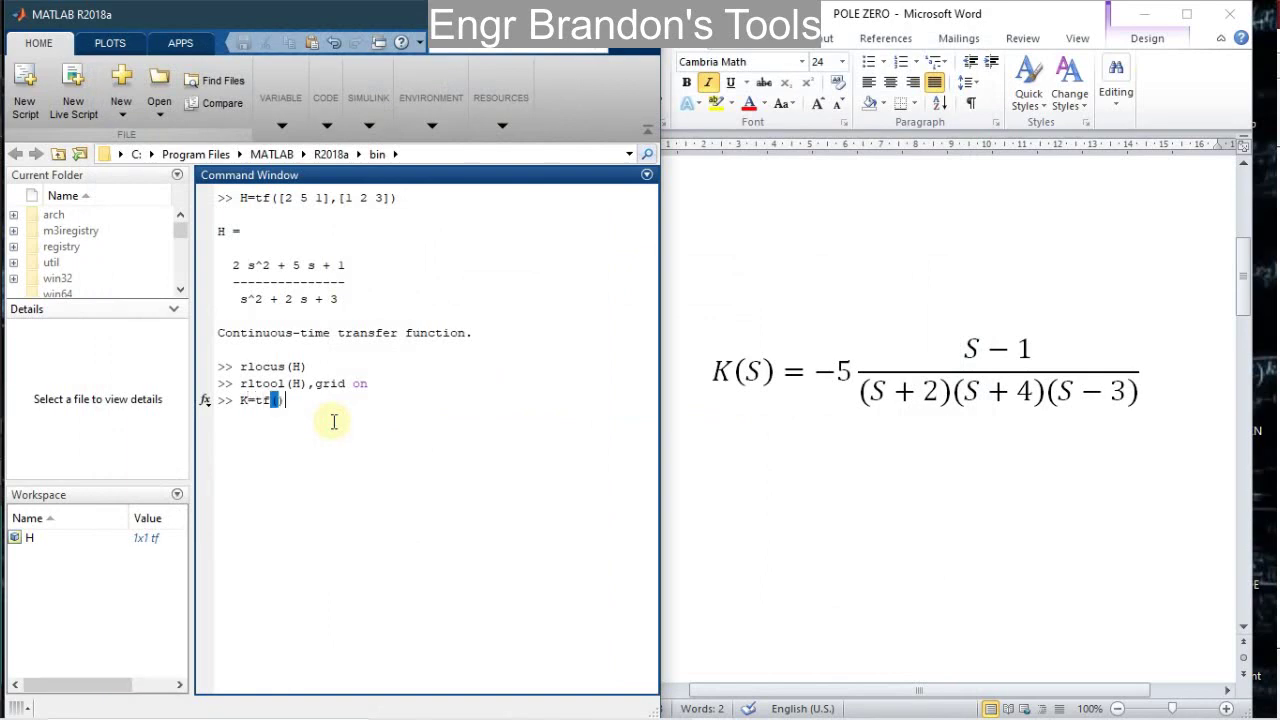
text([])
key(End)
key(BackSpace)
key(BackSpace)
key(BackSpace)
key(BackSpace)
text(zpk()[)
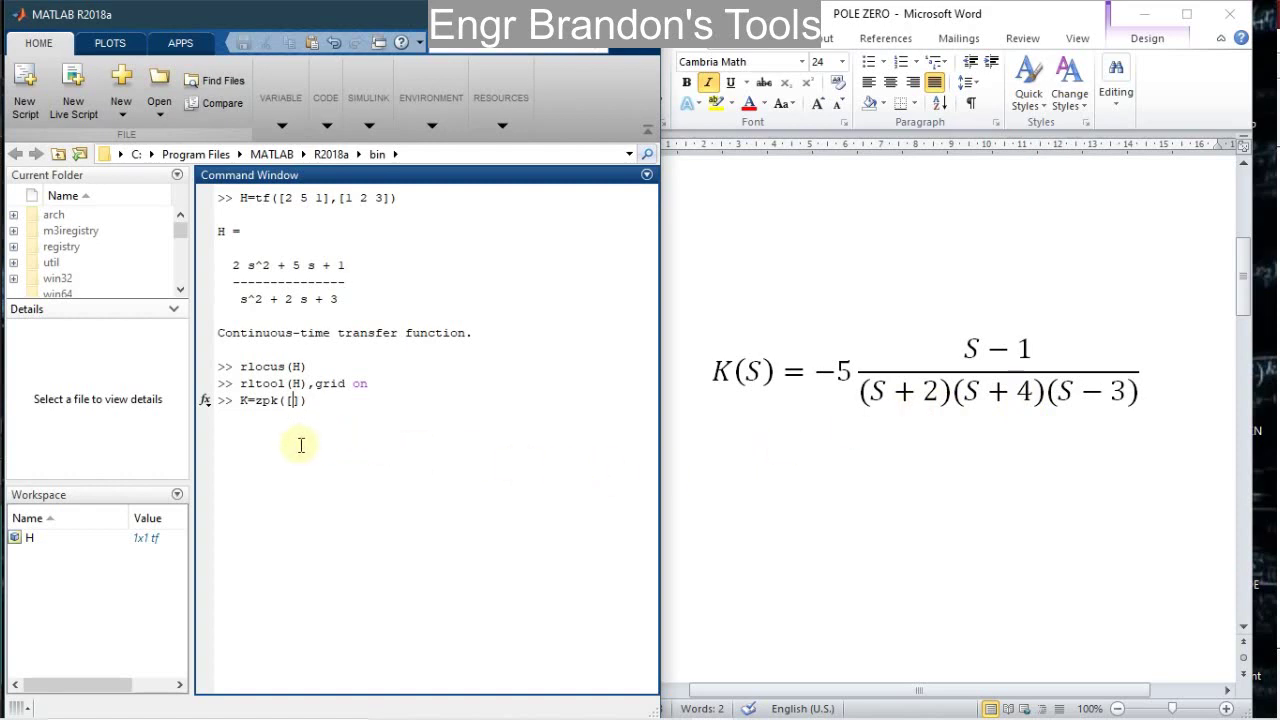
text(1],[-2 -4 3)
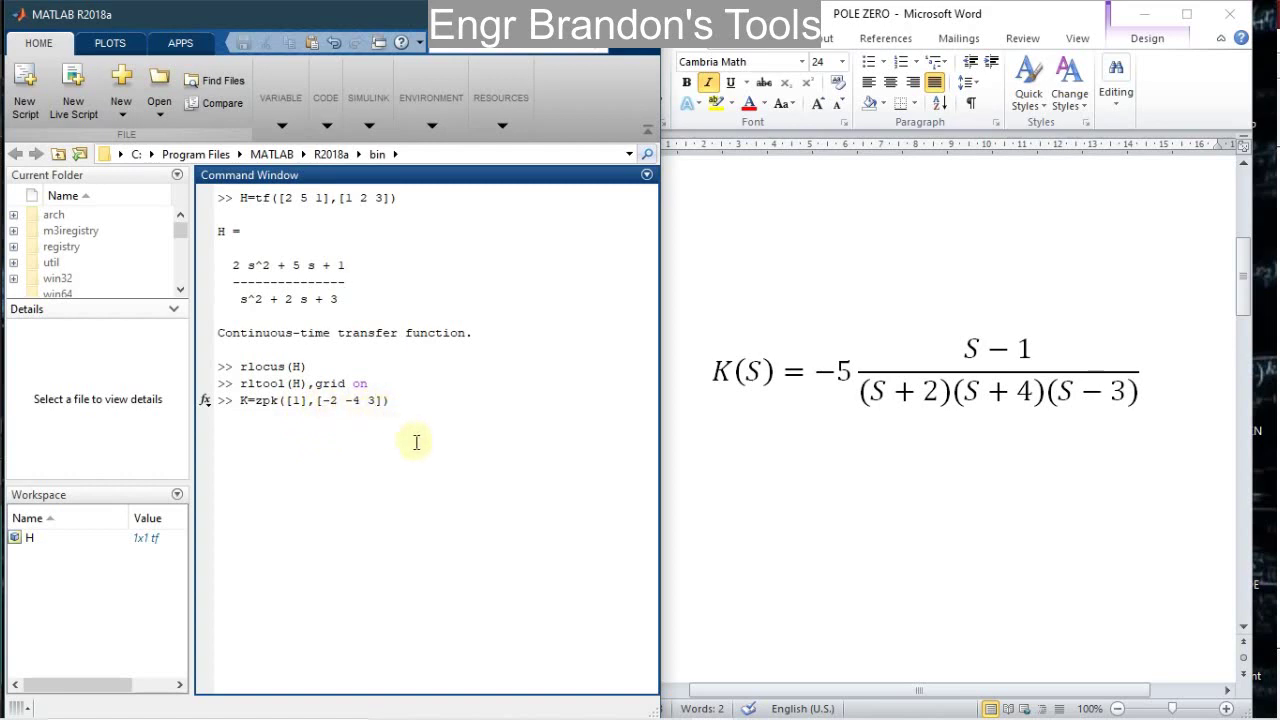
text(,)
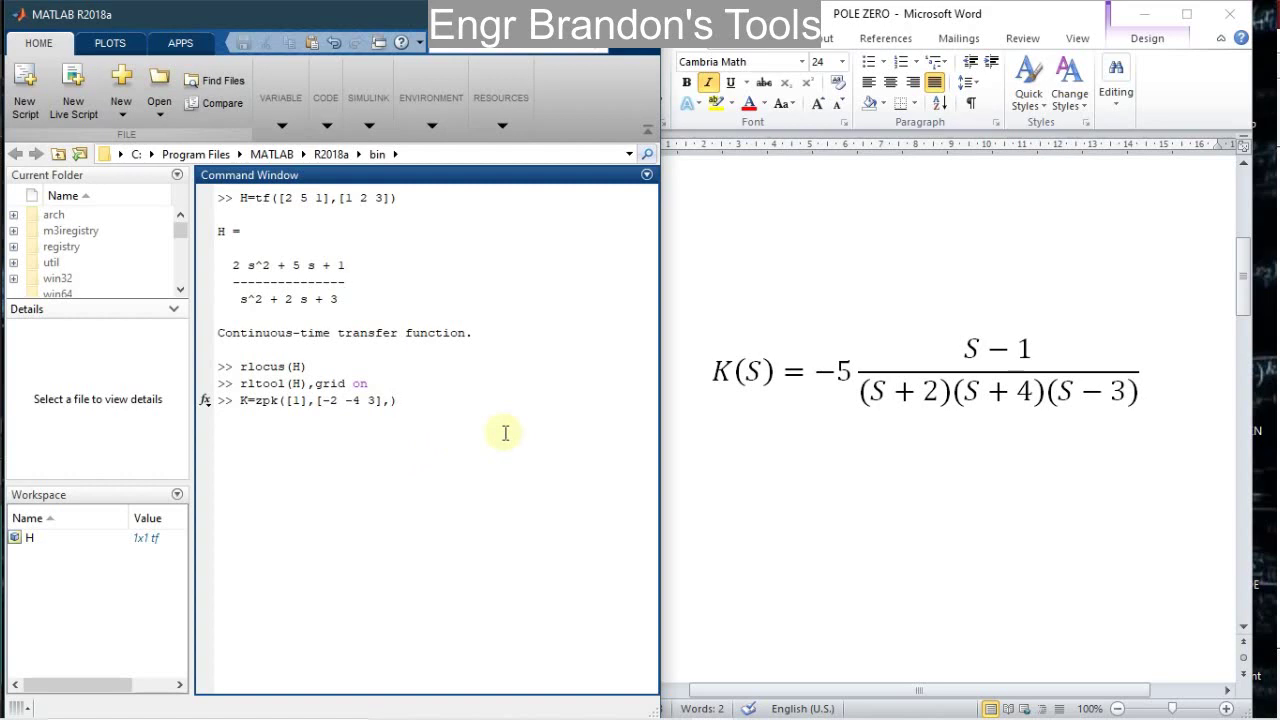
text(-5)
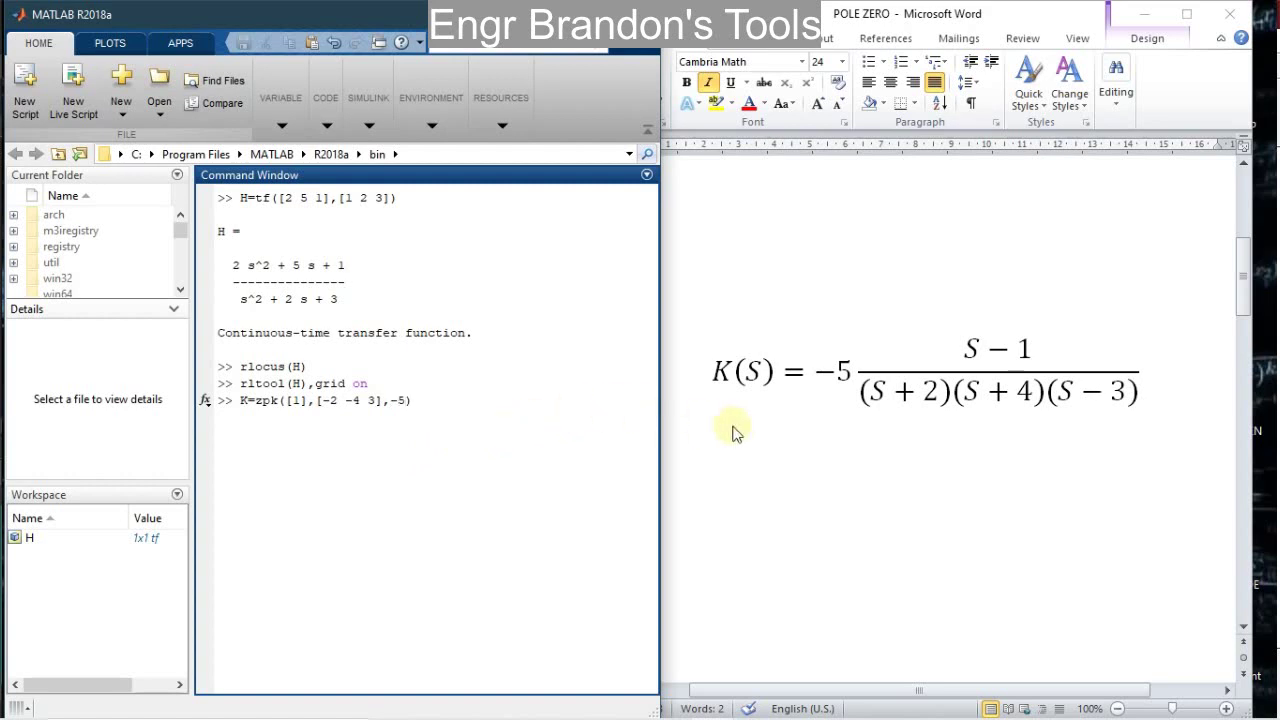
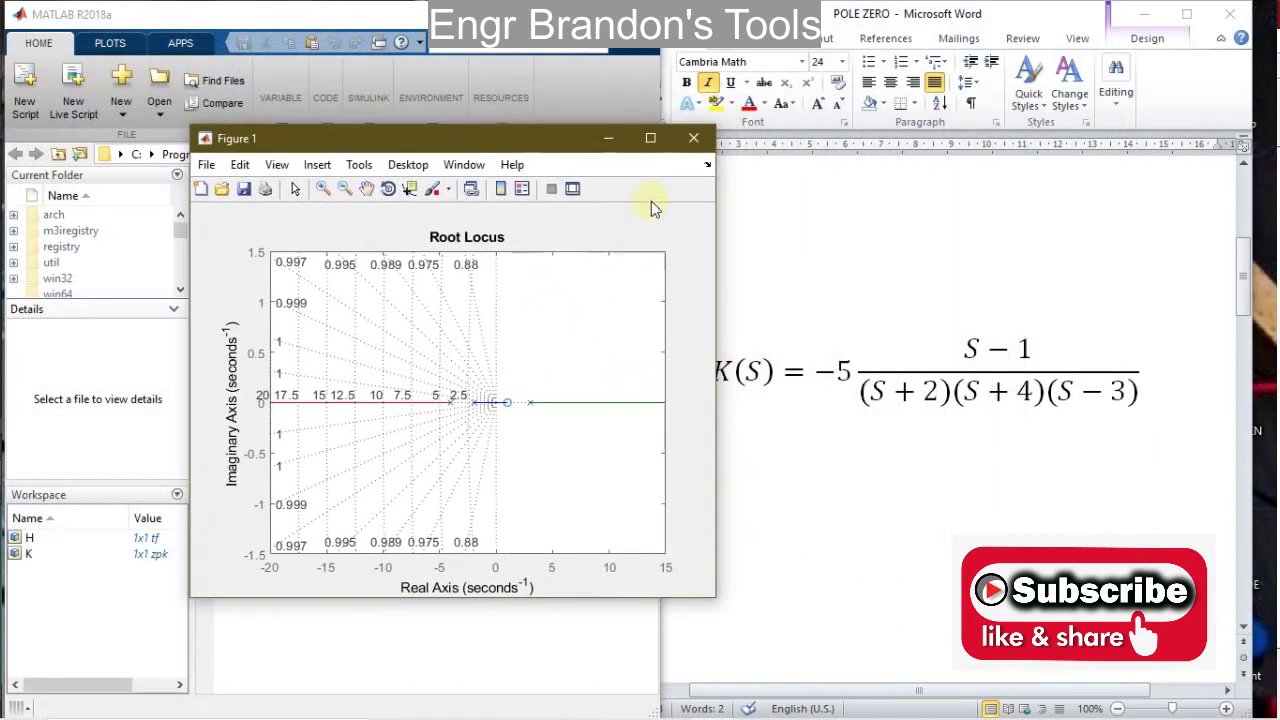
Maximize the root locus figure of K and compare it with the numerator of K(S) in the Word document
click(647, 136)
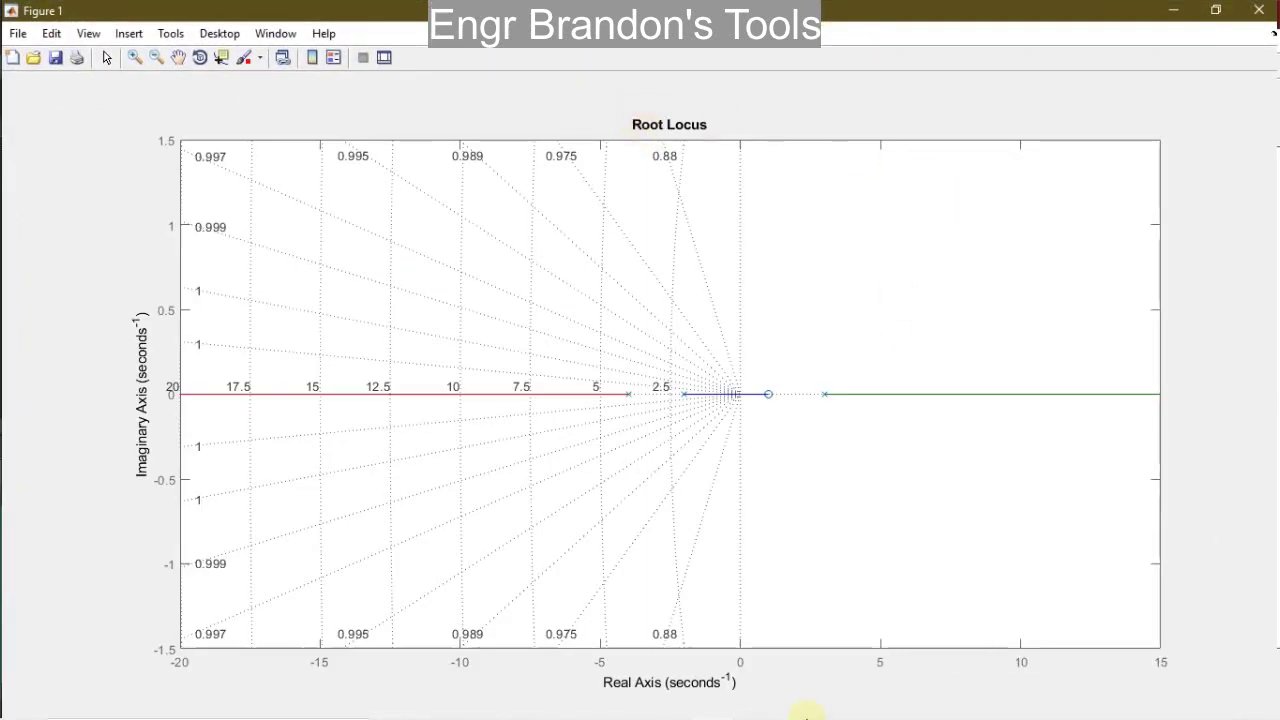
mouse_move(808, 714)
mouse_move(766, 700)
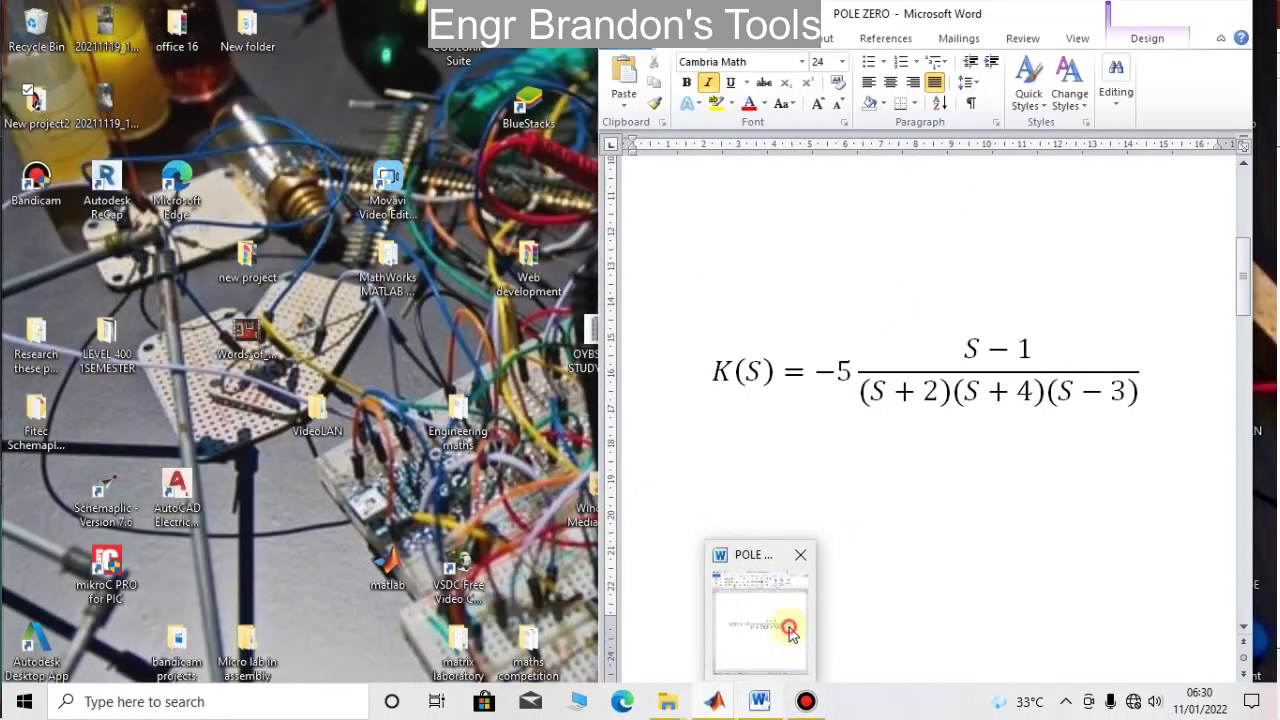
click(789, 628)
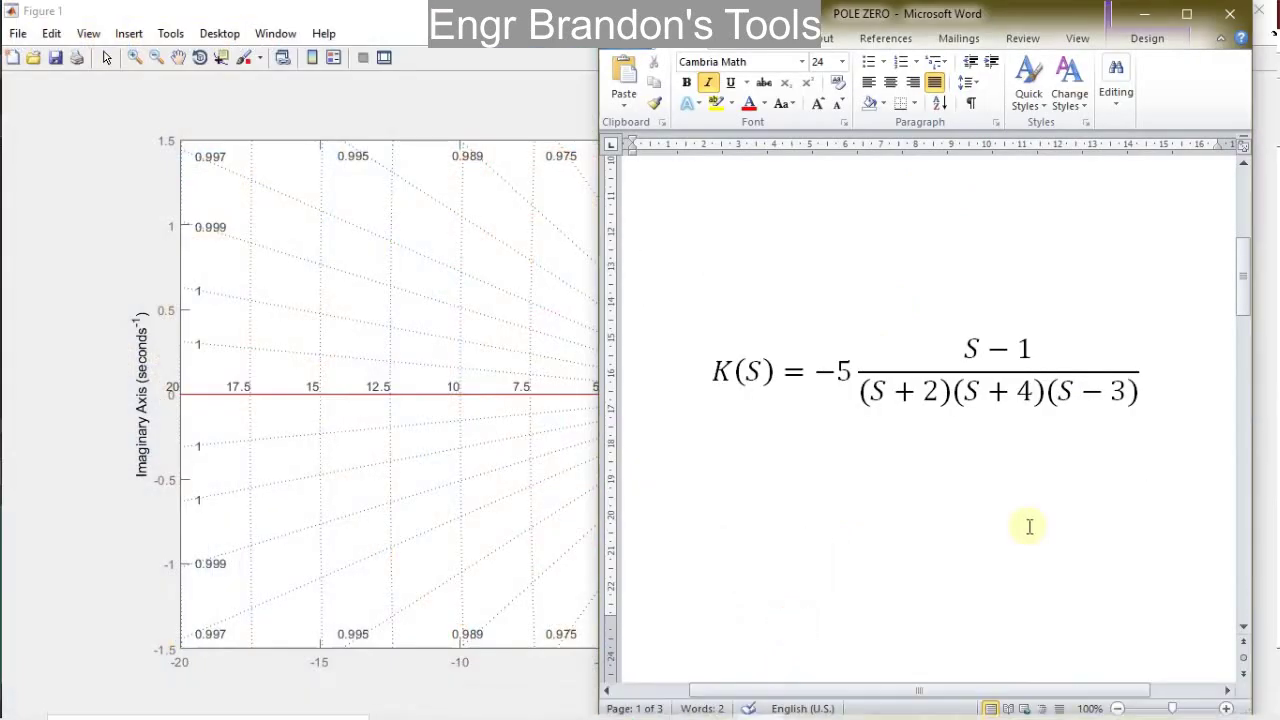
click(1004, 362)
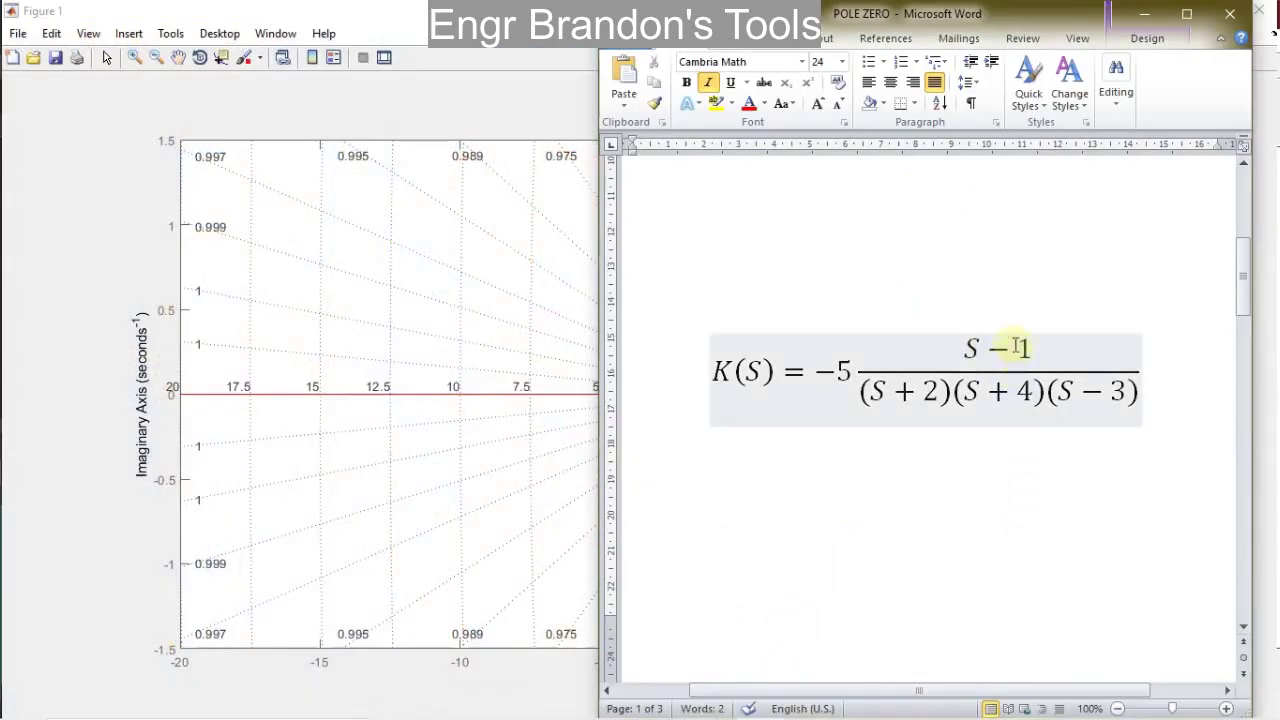
click(509, 324)
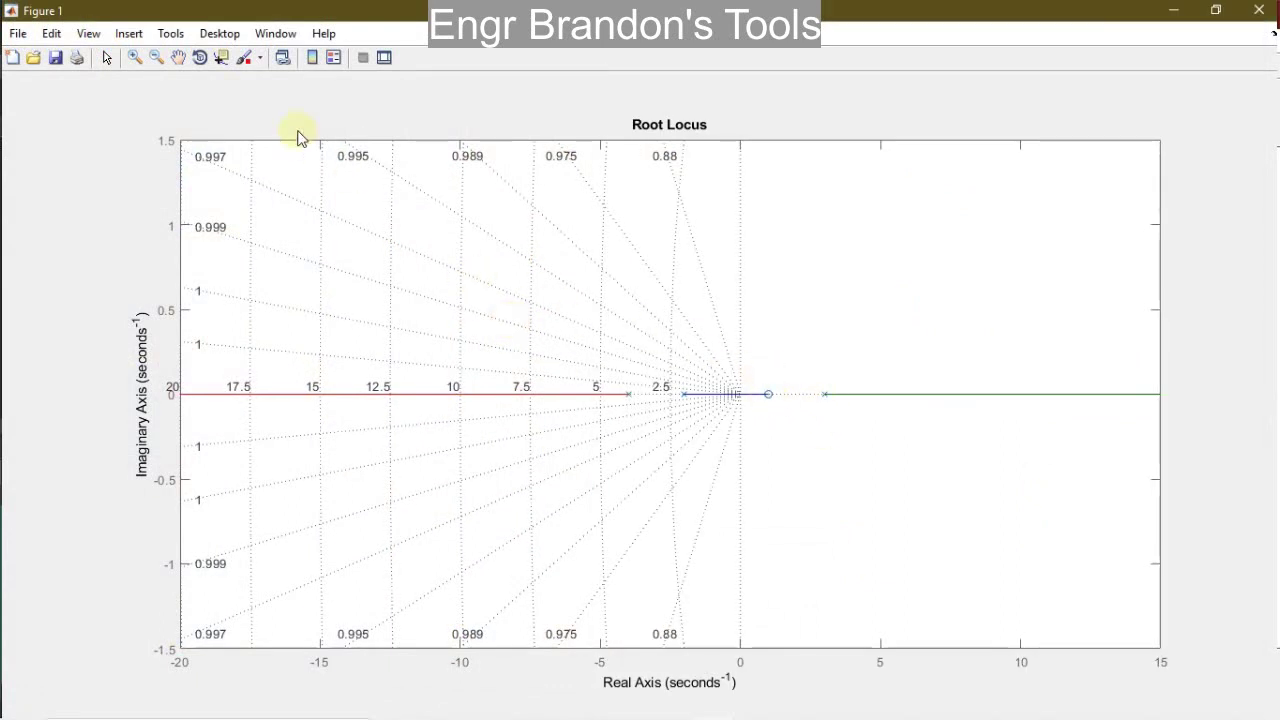
Inspect the zero of K with a data tip and check the denominator of K(S) in the Word document
click(220, 59)
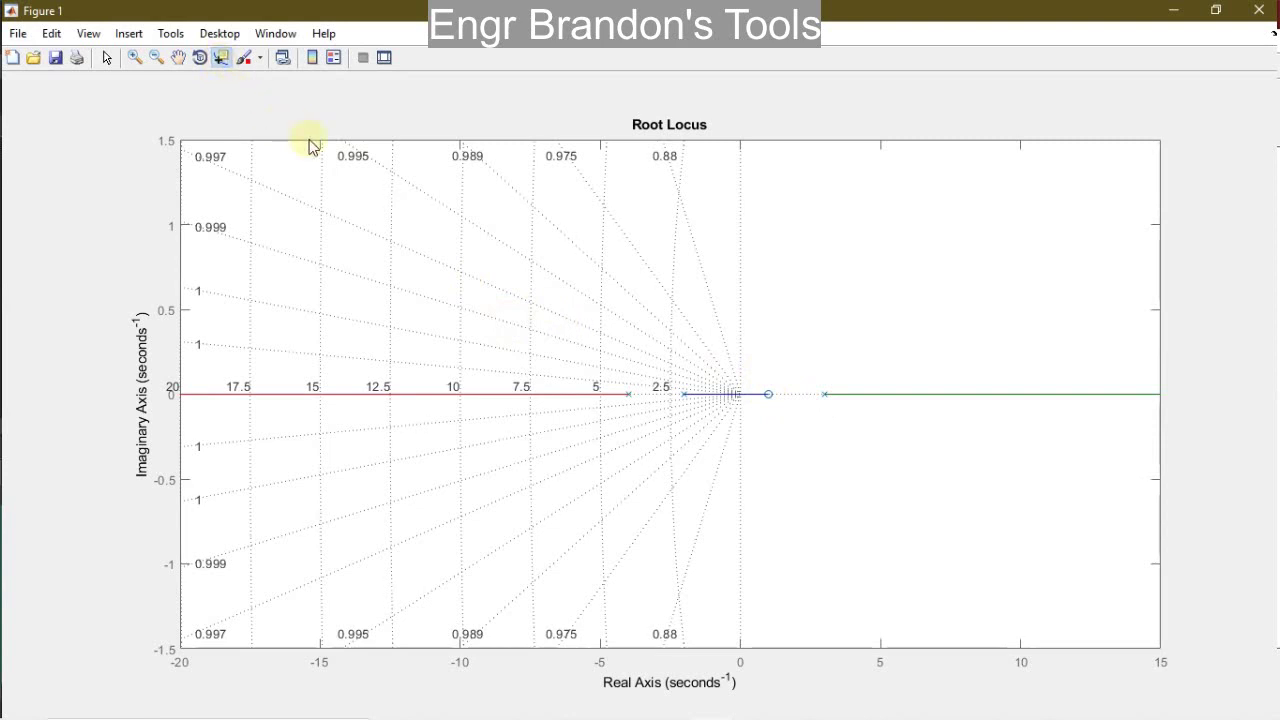
click(767, 394)
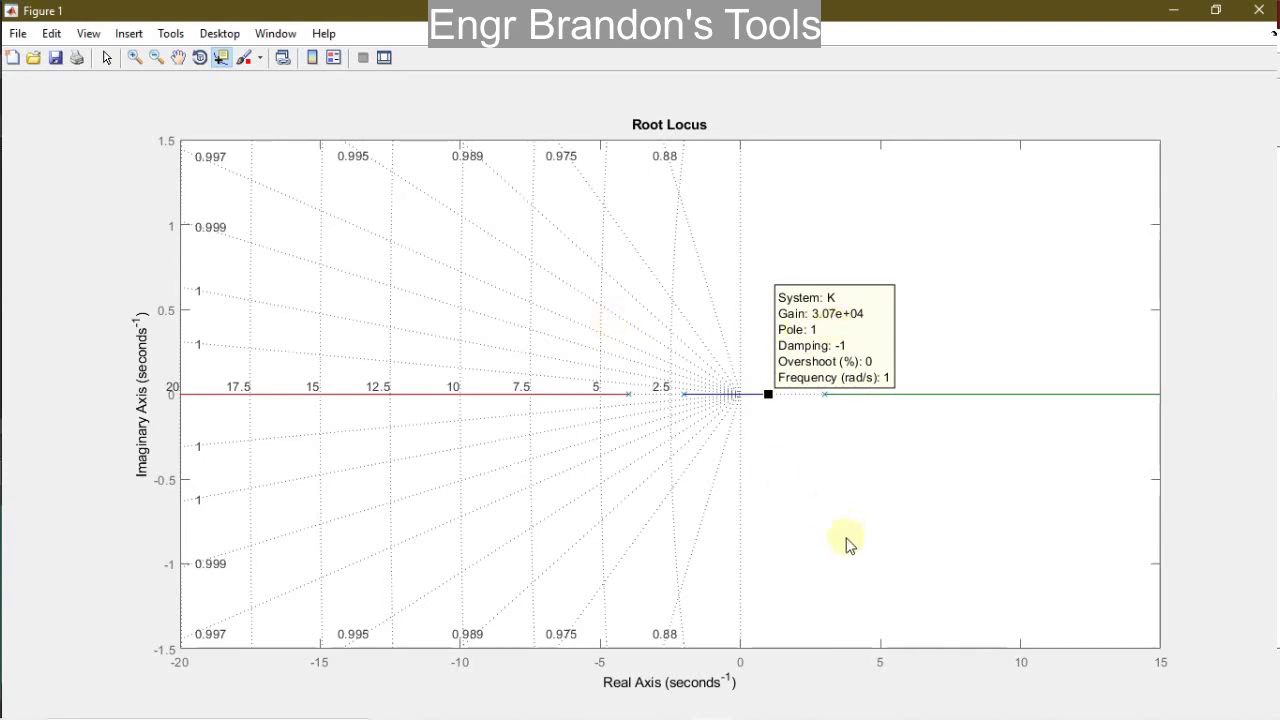
mouse_move(760, 700)
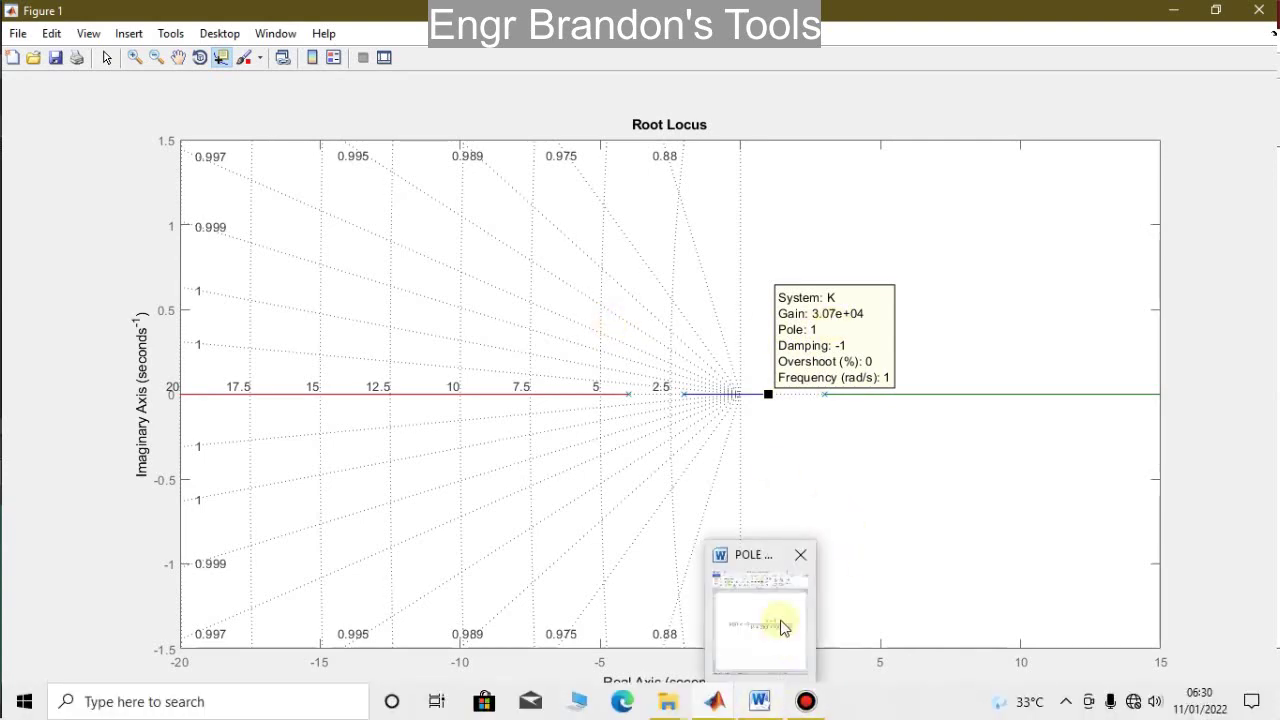
click(780, 622)
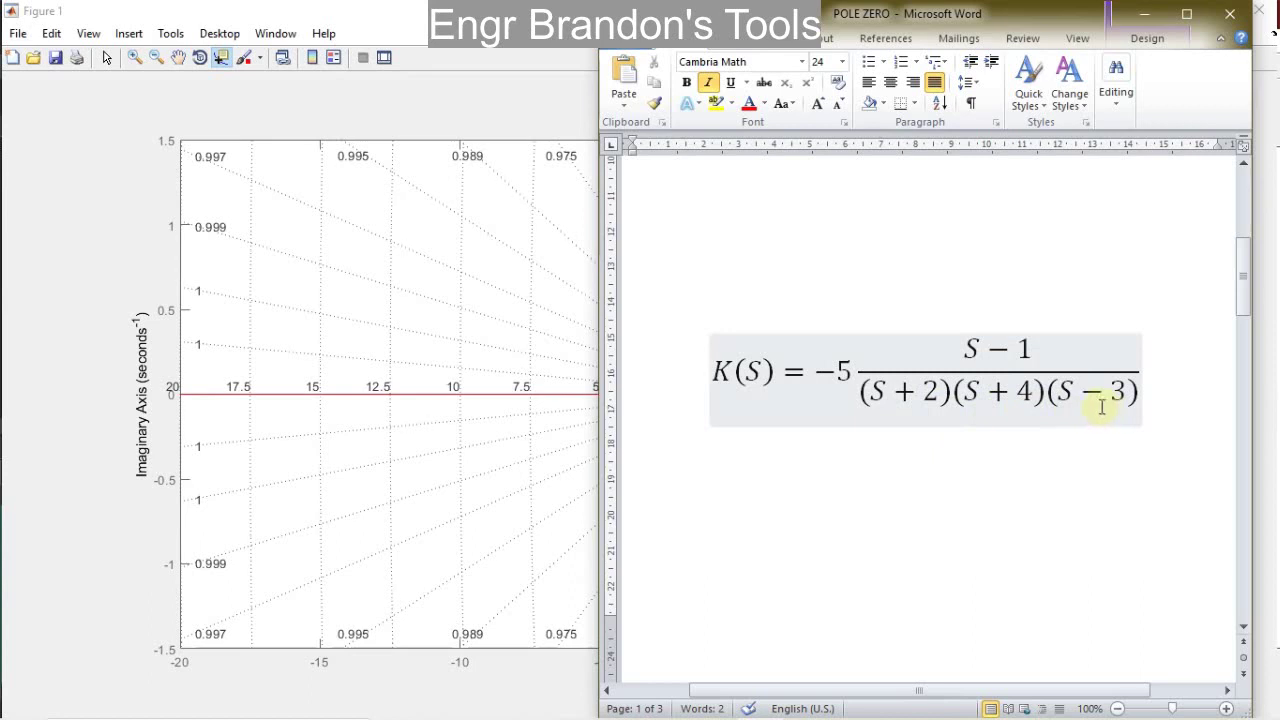
click(395, 364)
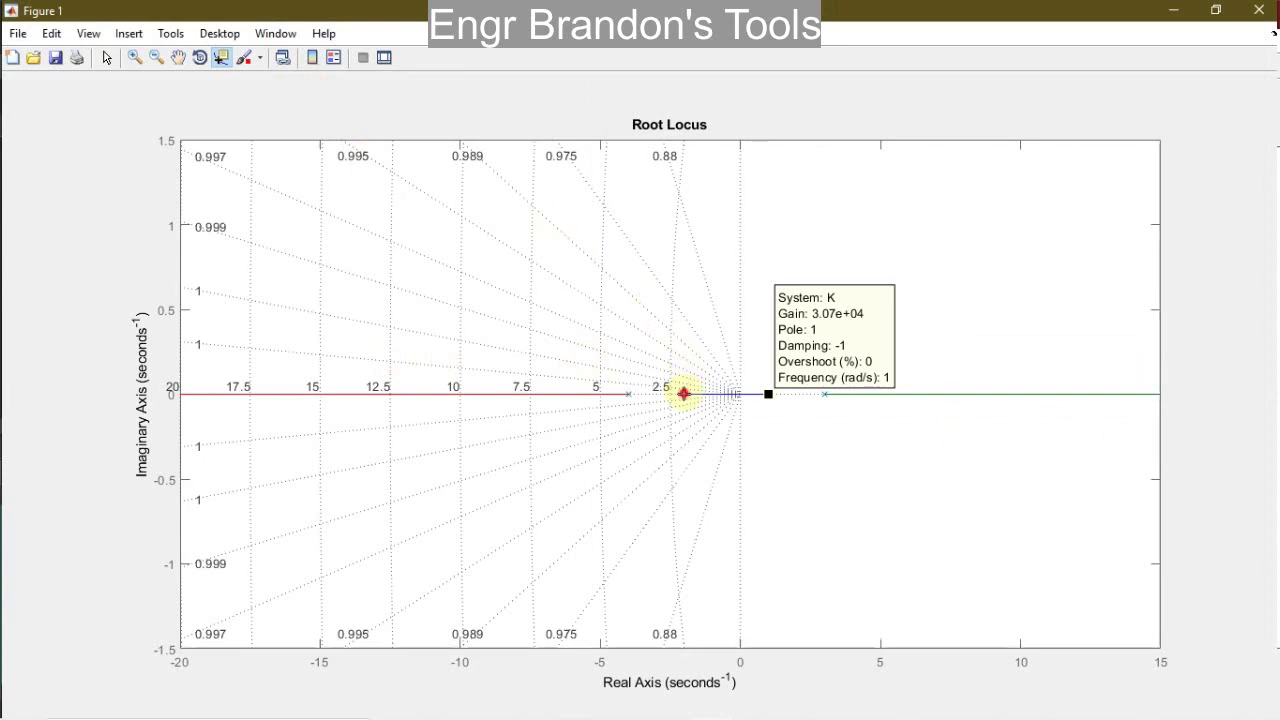
Inspect the poles at -2, -4 and 3 with data tips, and clear all data tips from the root locus plot
click(683, 394)
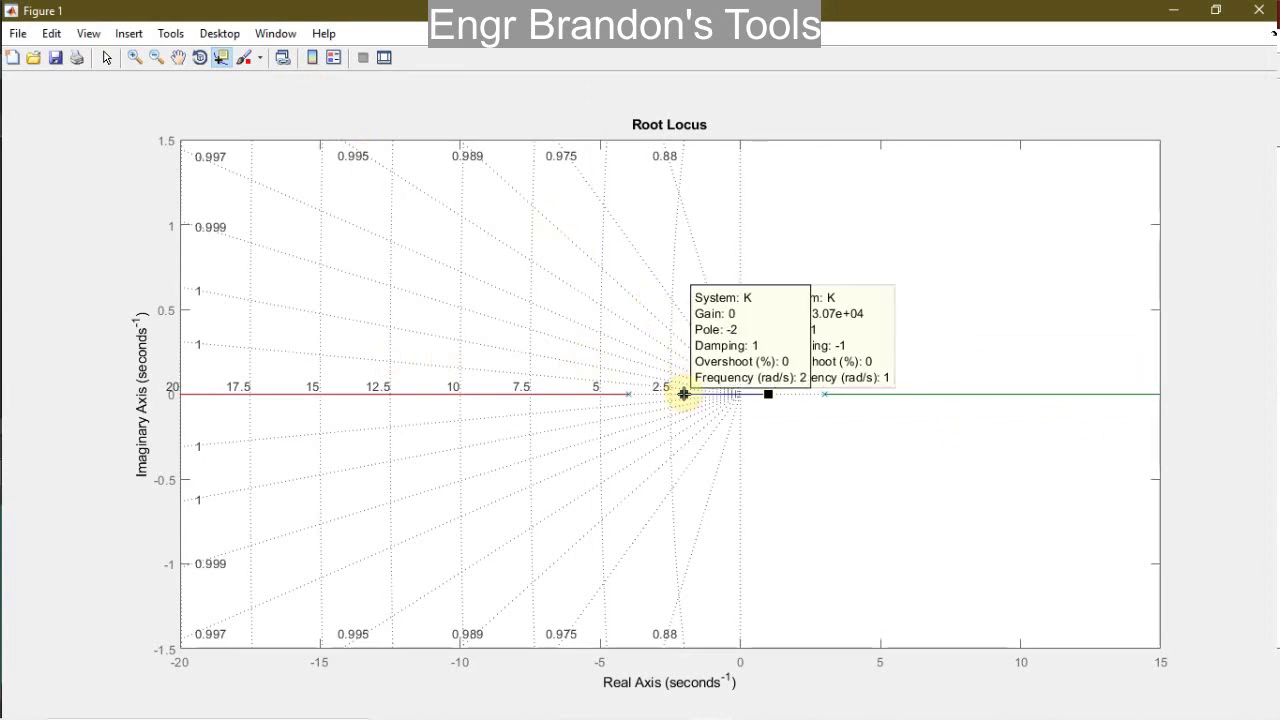
click(628, 394)
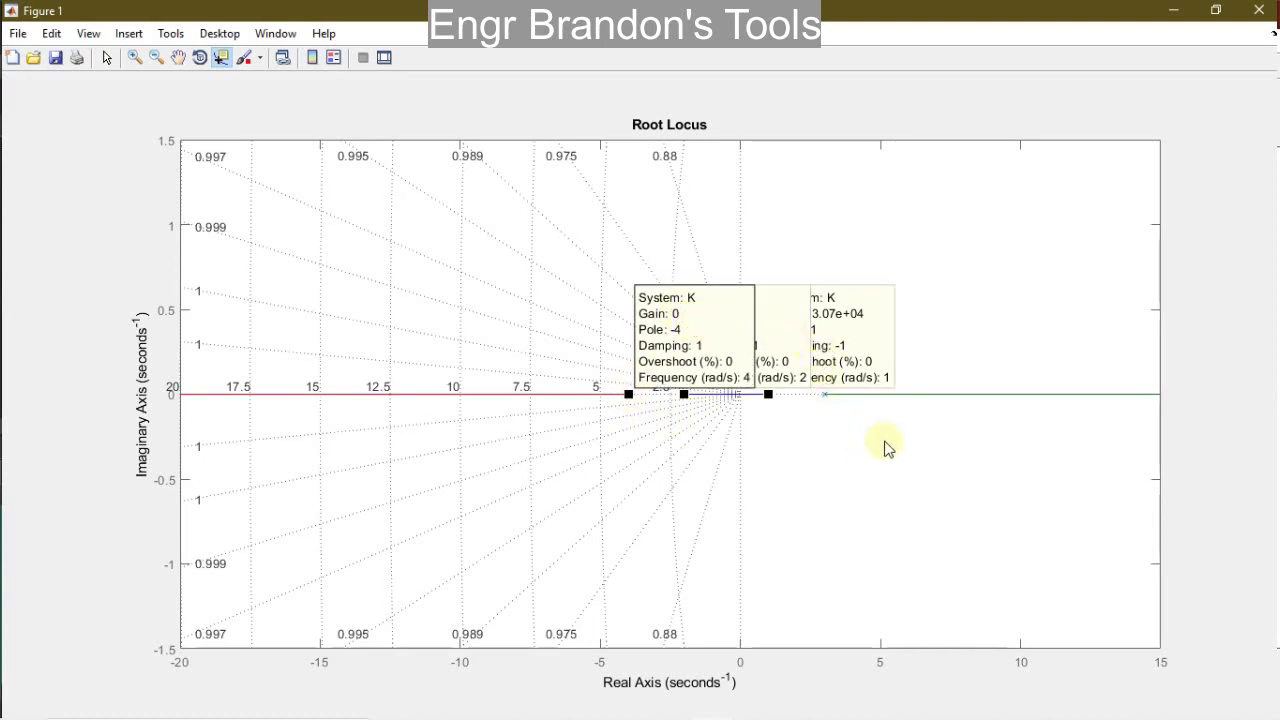
click(823, 394)
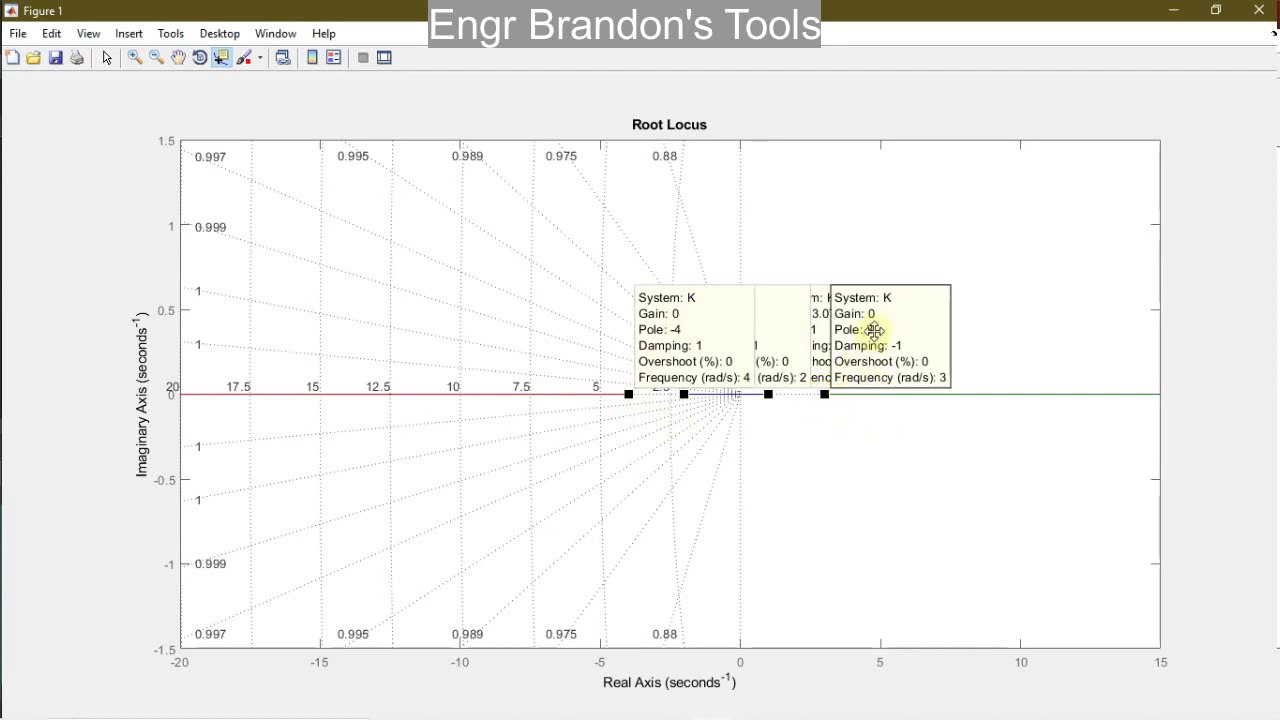
click(221, 60)
click(663, 466)
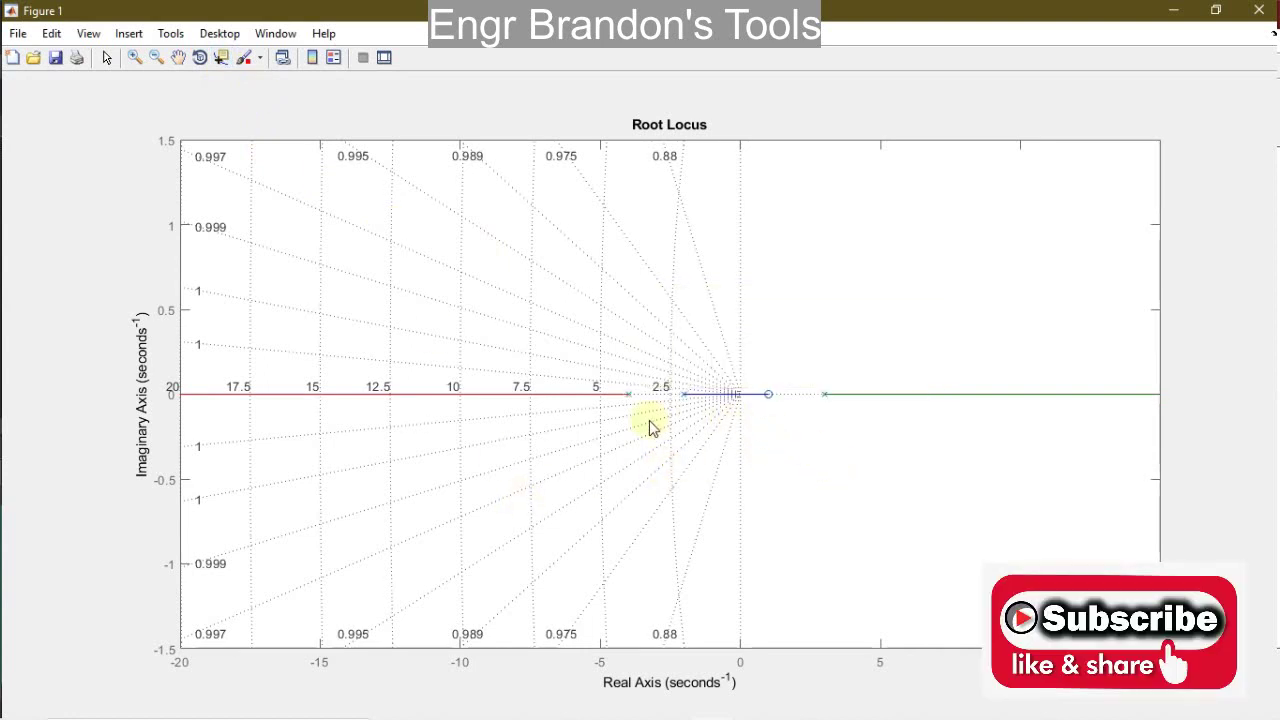
Return to the MATLAB command window and run rltool(K),grid on for the zero-pole-gain model
mouse_move(760, 705)
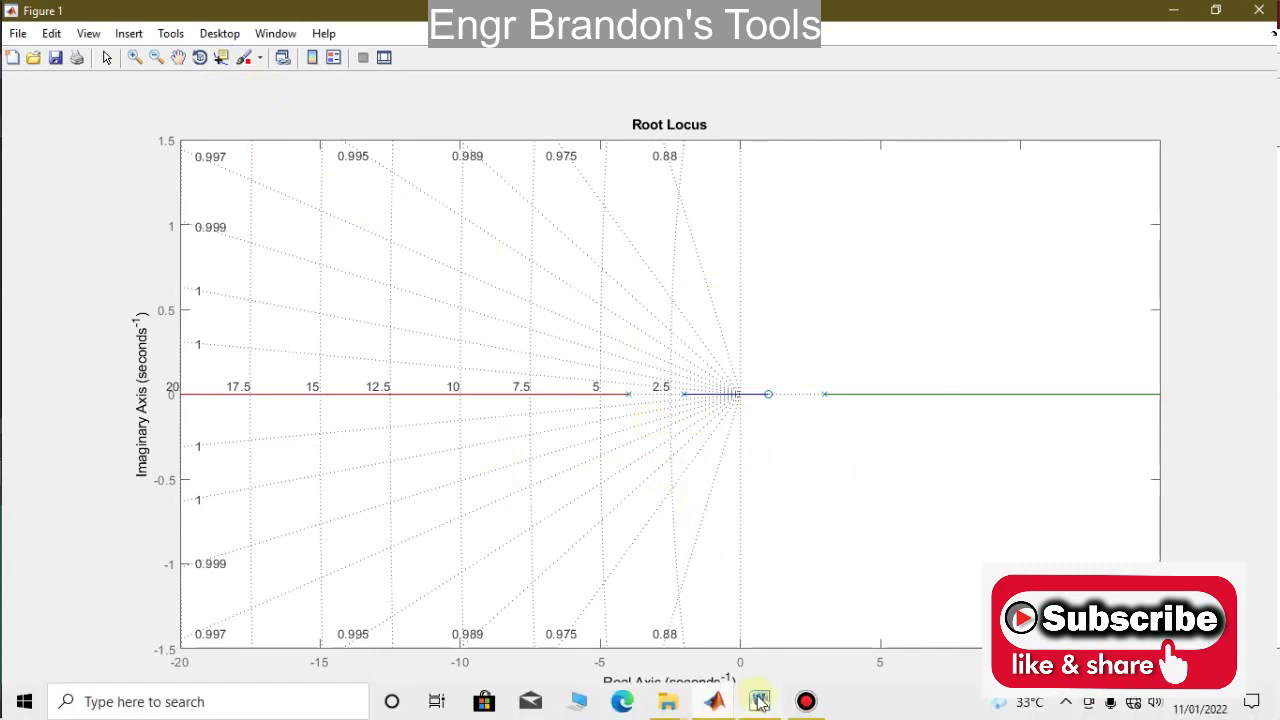
mouse_move(714, 701)
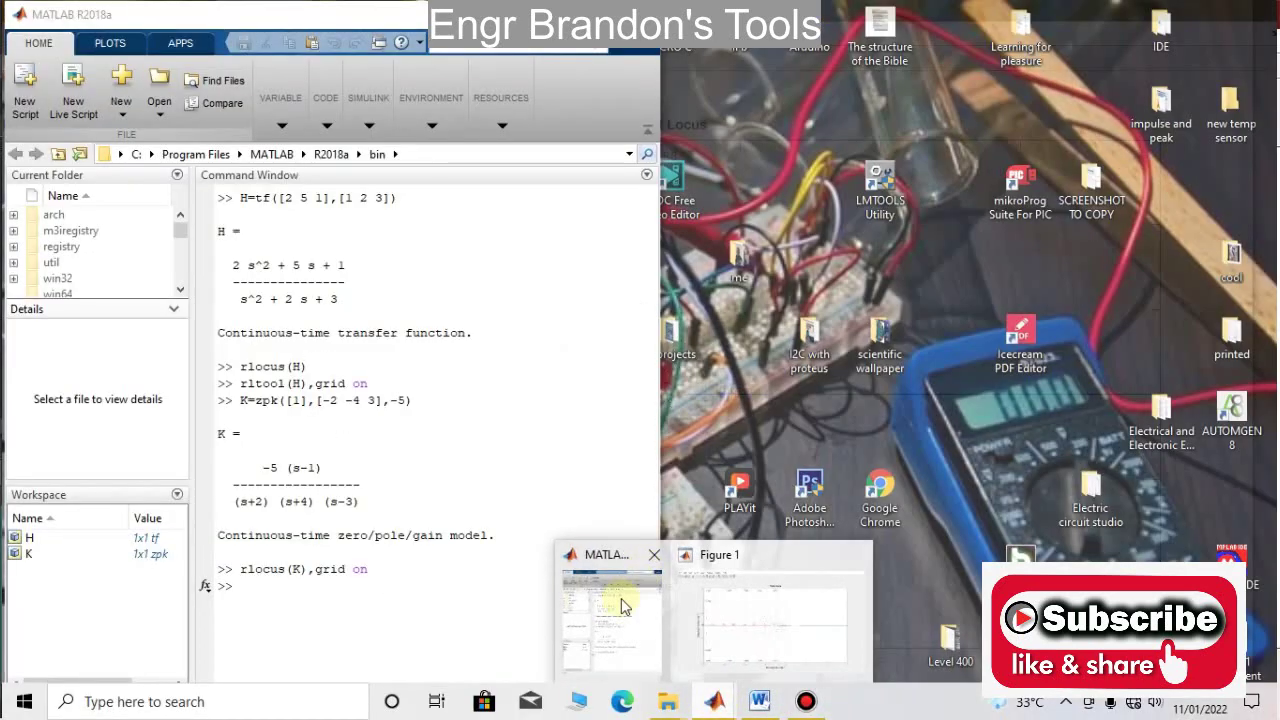
click(613, 612)
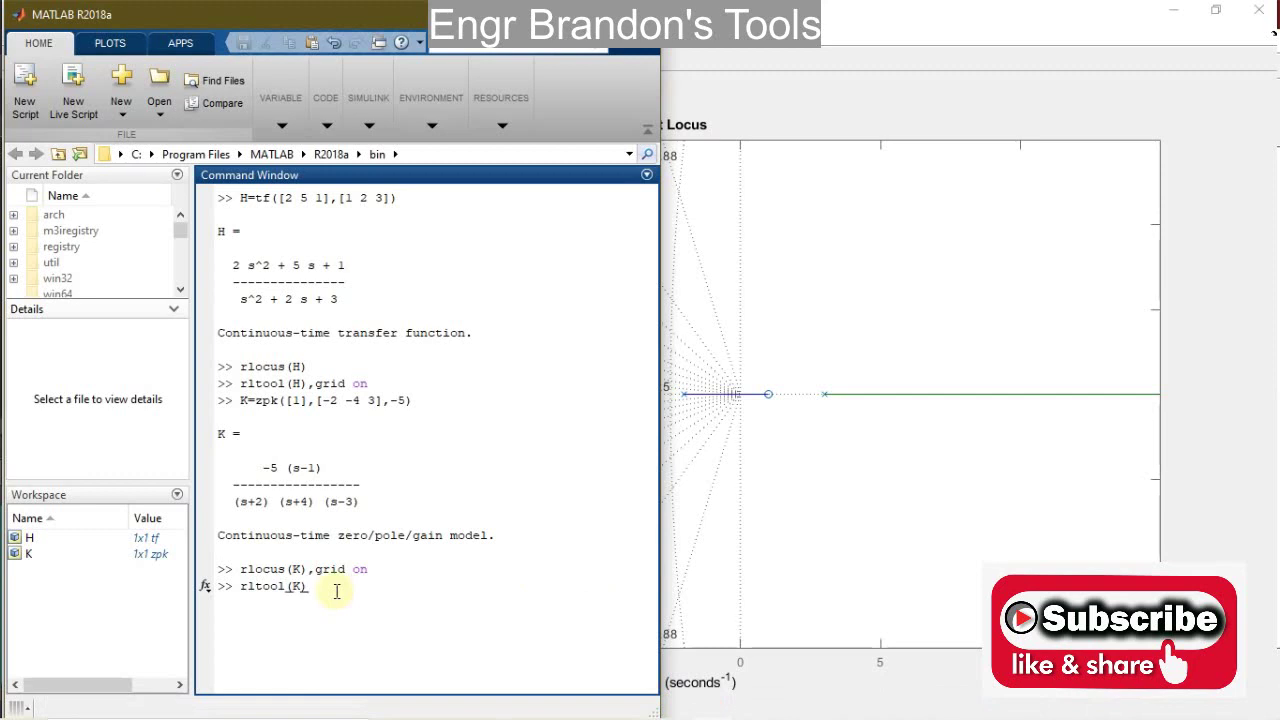
text(,grid on)
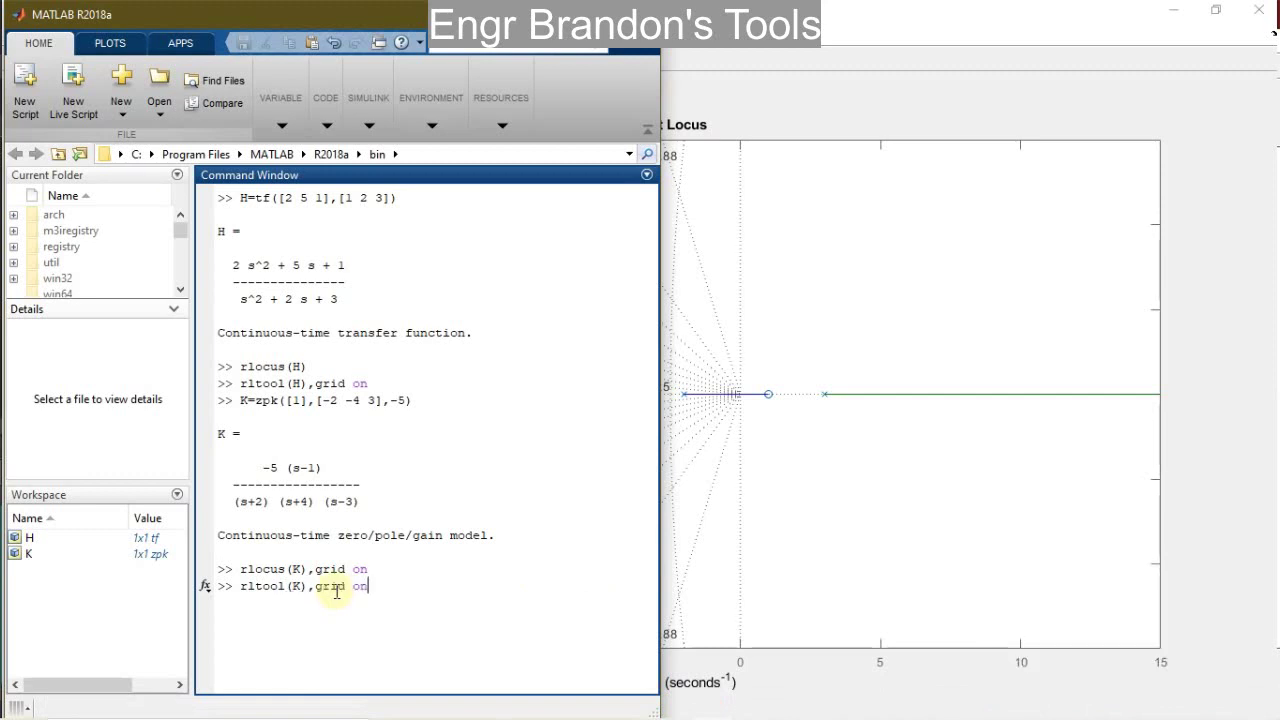
key(Return)
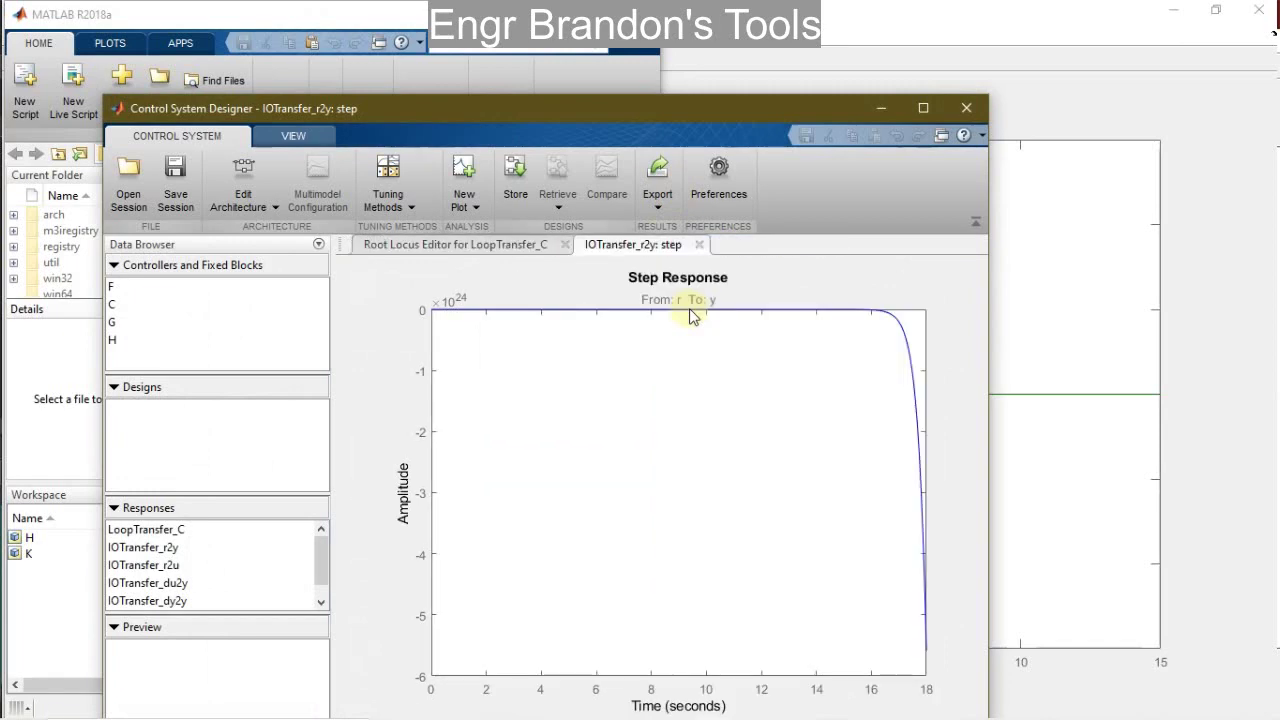
Show the root locus editor for LoopTransfer_C and shift the closed-loop pole near -1 along the real axis toward the pole at -2
drag(651, 112, 666, 43)
click(488, 185)
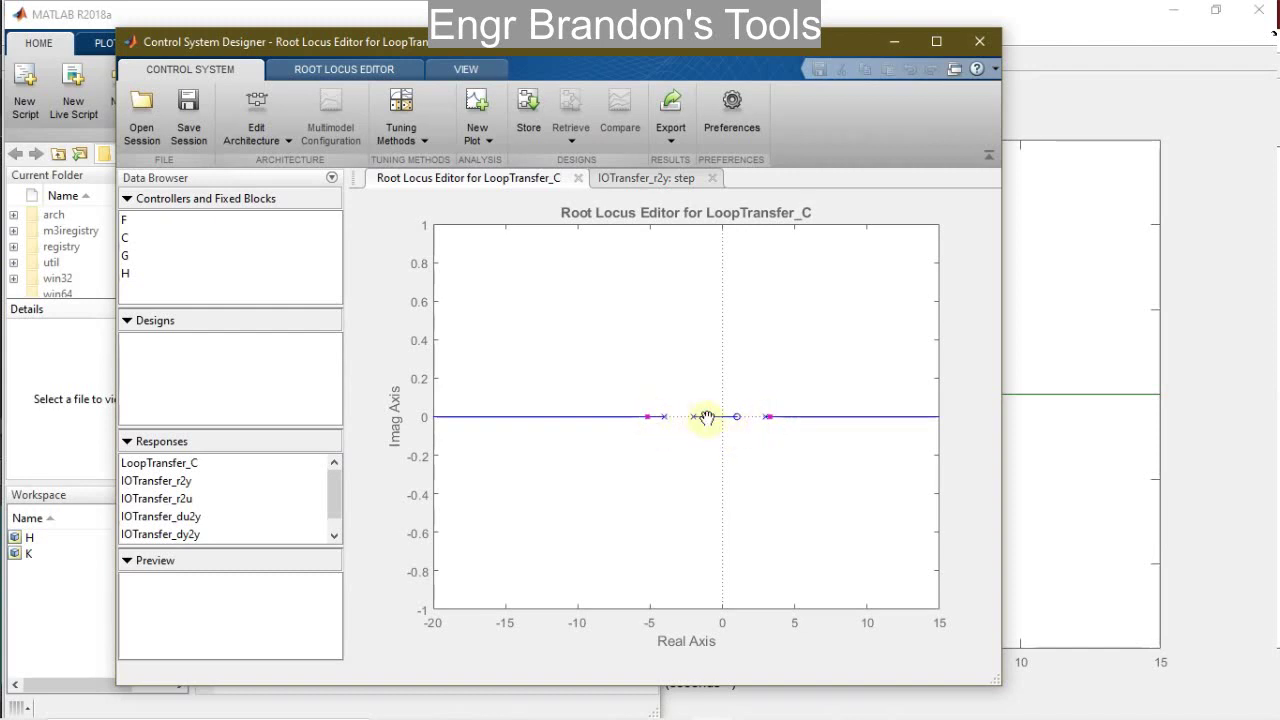
mouse_move(706, 416)
mouse_down()
mouse_move(740, 437)
mouse_move(694, 428)
mouse_move(694, 414)
mouse_up()
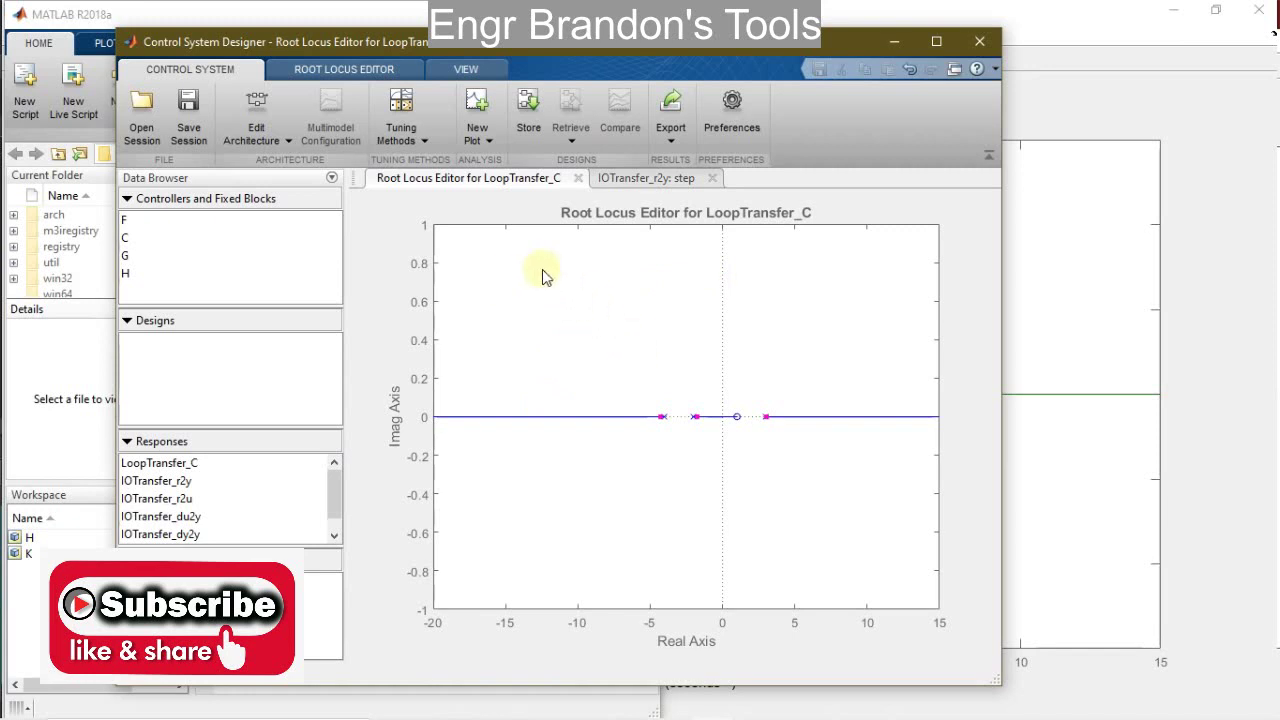
Create a new Bode plot of the IOTransfer_du2y response and inspect a point on its magnitude curve with a temporary data tip
click(490, 143)
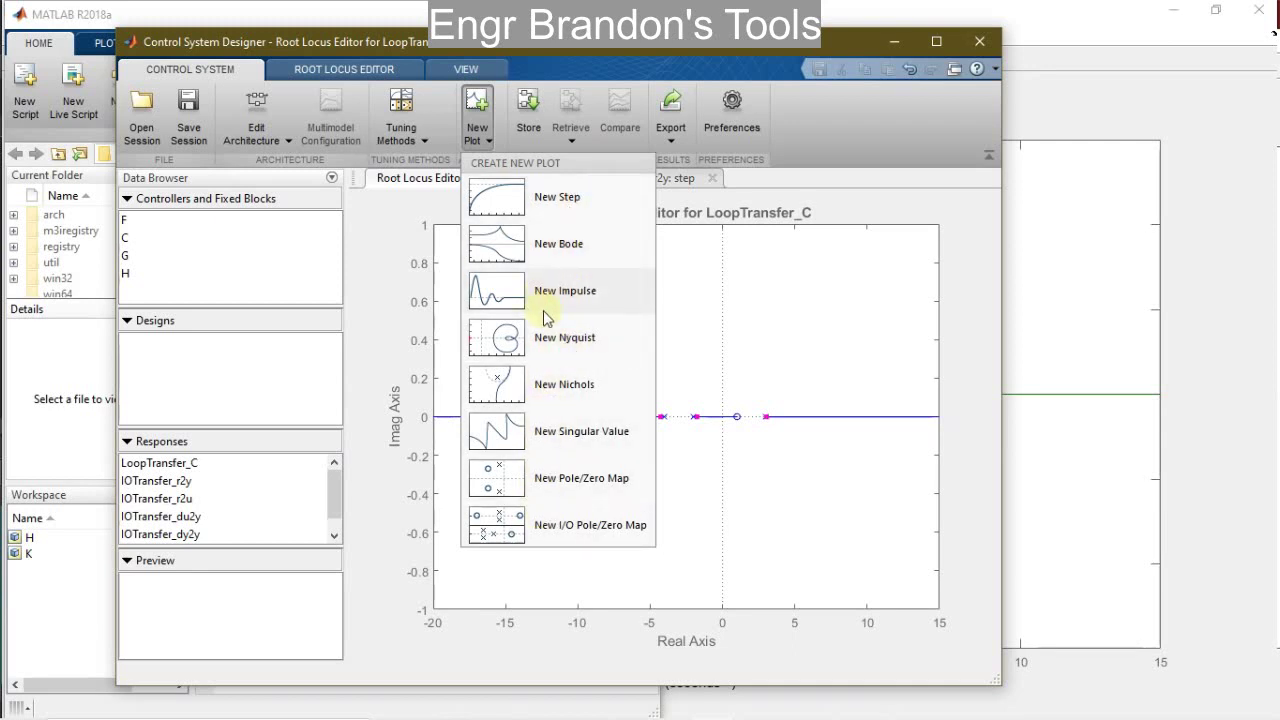
click(520, 252)
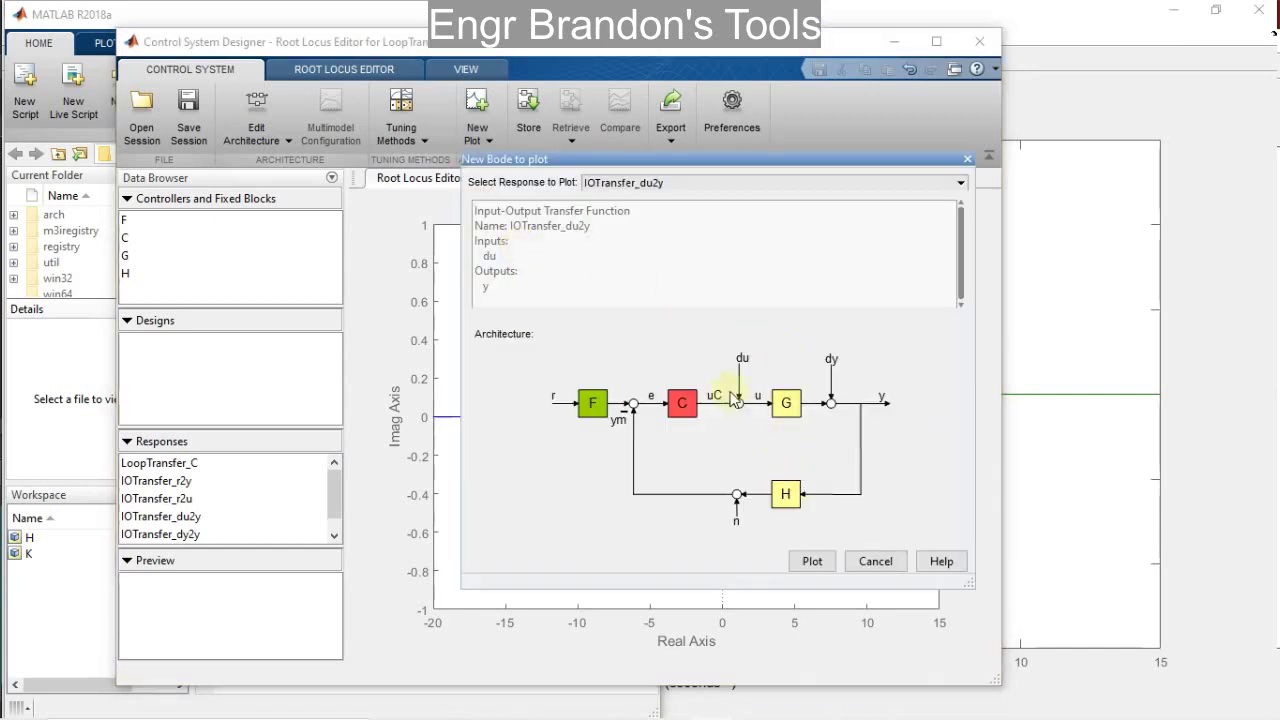
drag(784, 162, 668, 138)
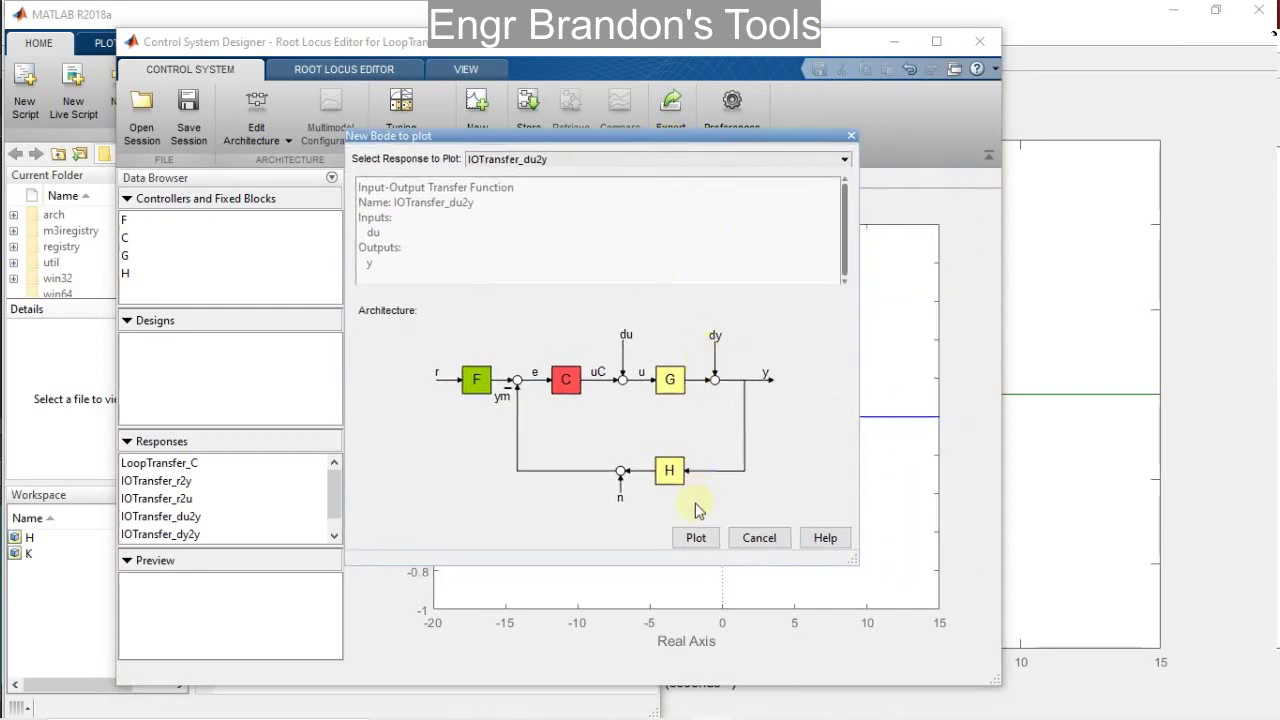
click(697, 540)
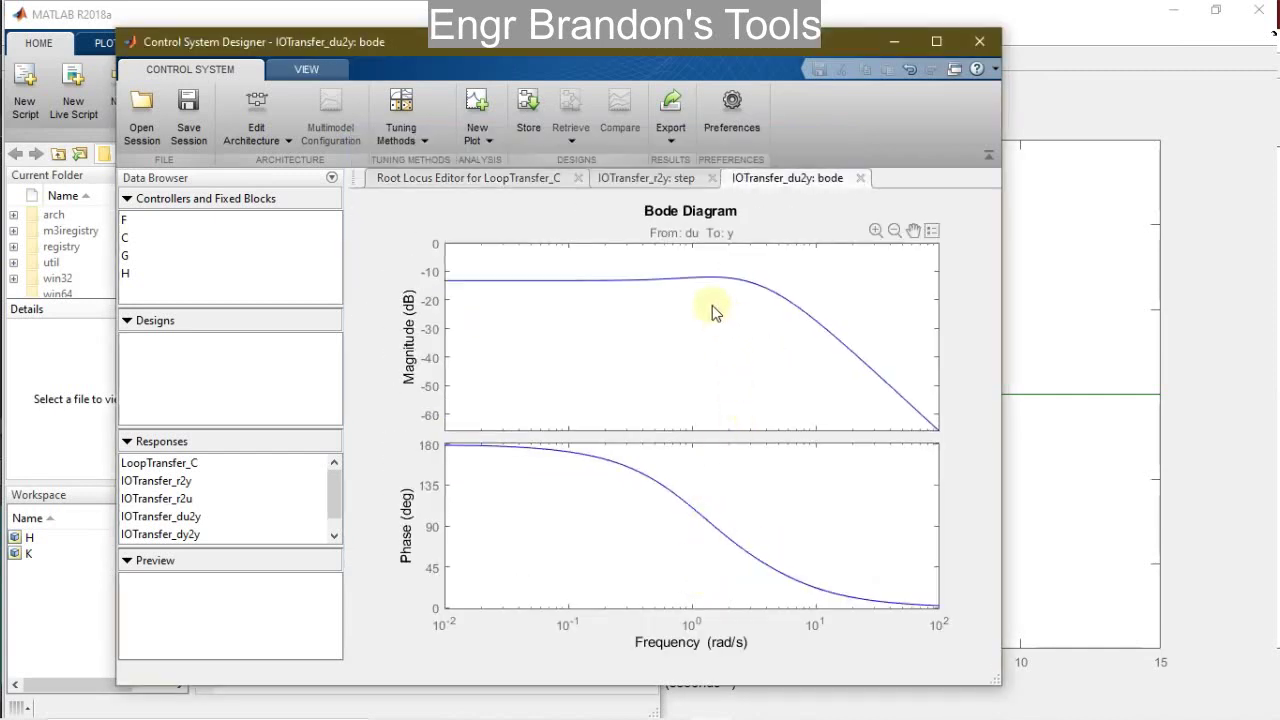
click(633, 280)
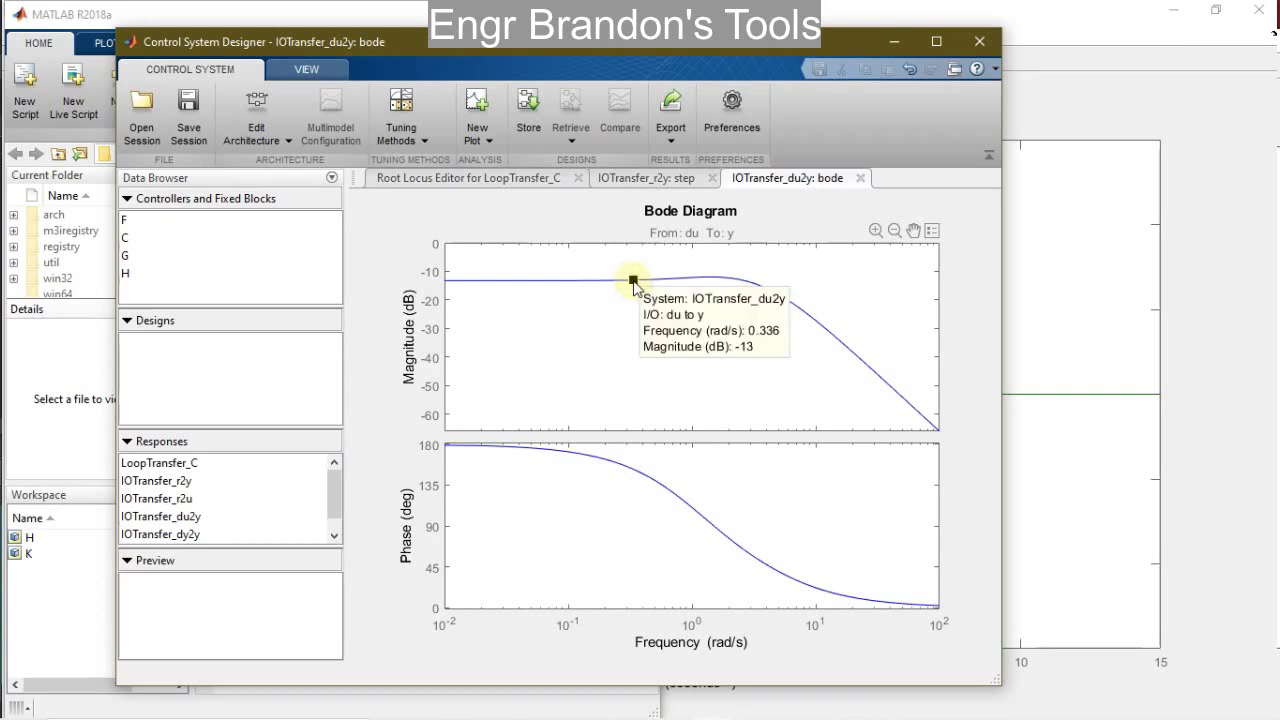
click(606, 306)
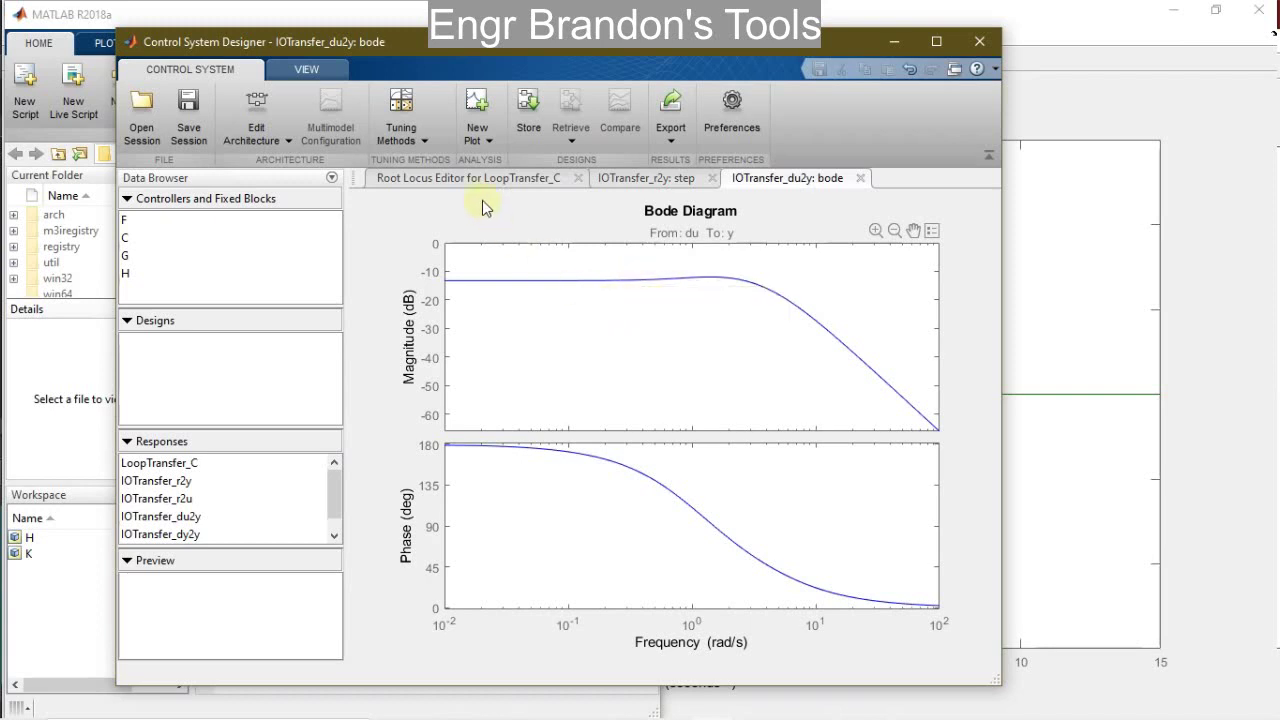
Create a new impulse response plot of IOTransfer_du2y
click(489, 145)
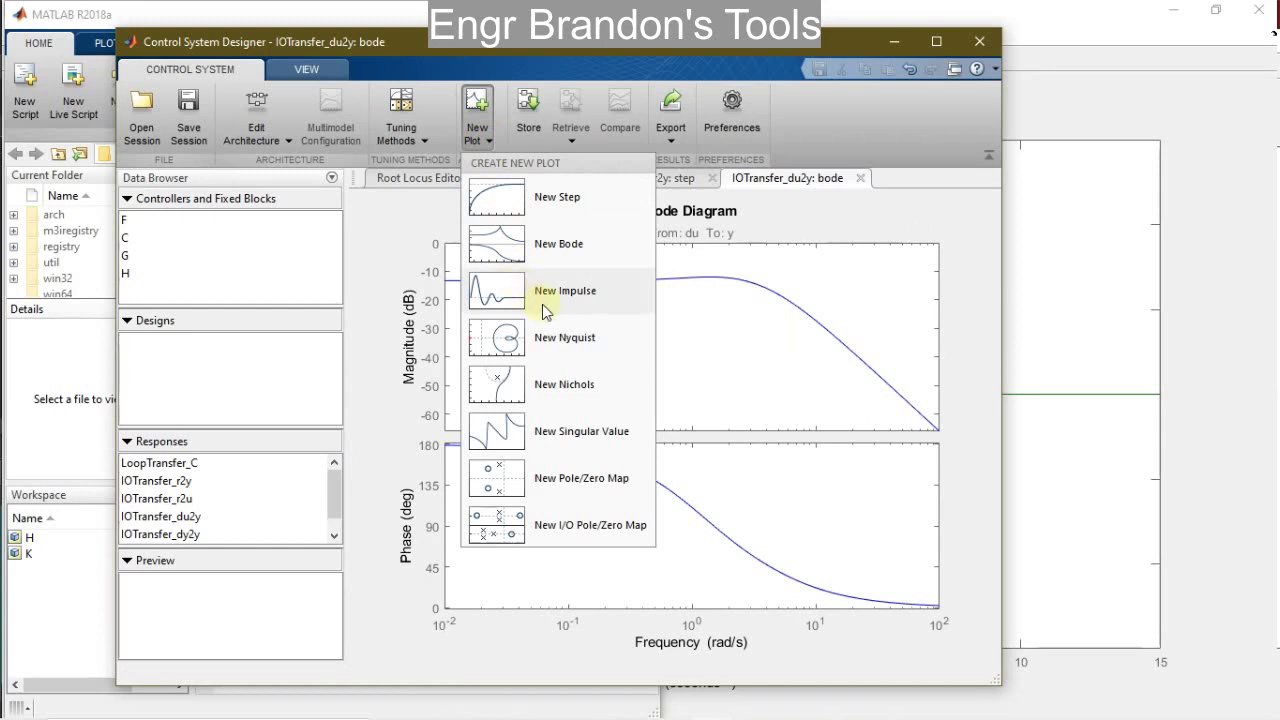
click(490, 298)
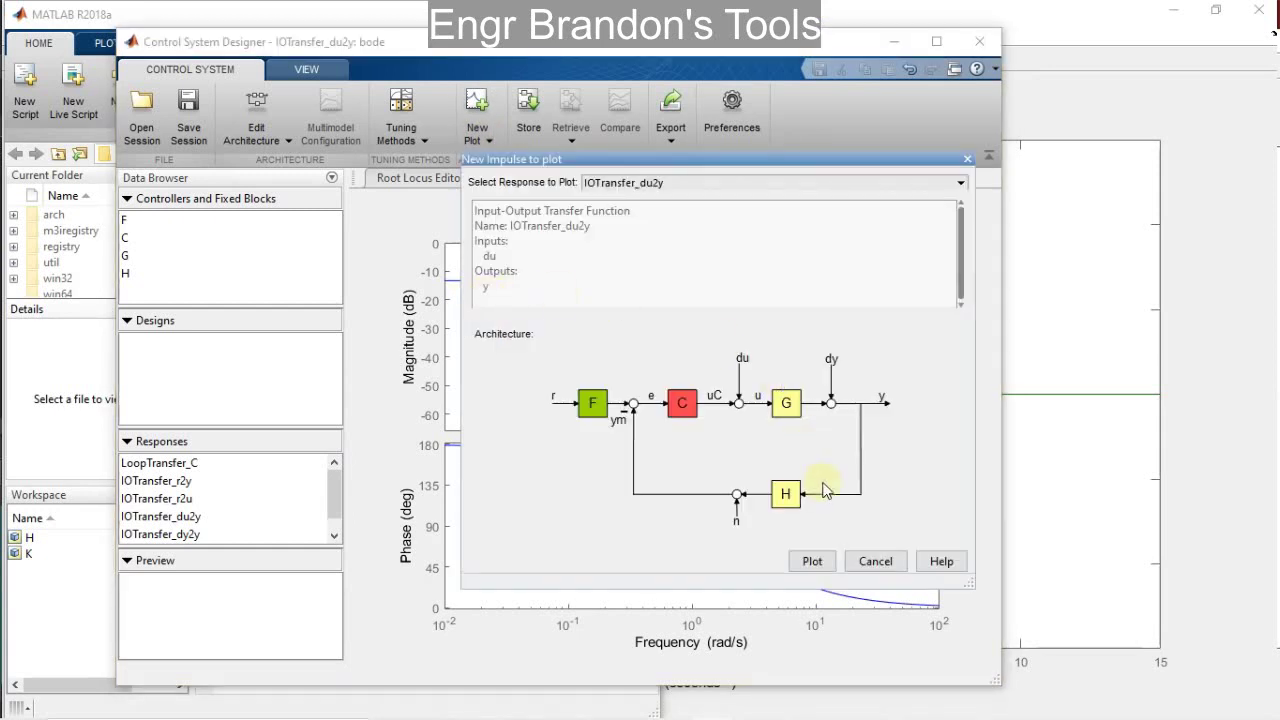
click(824, 566)
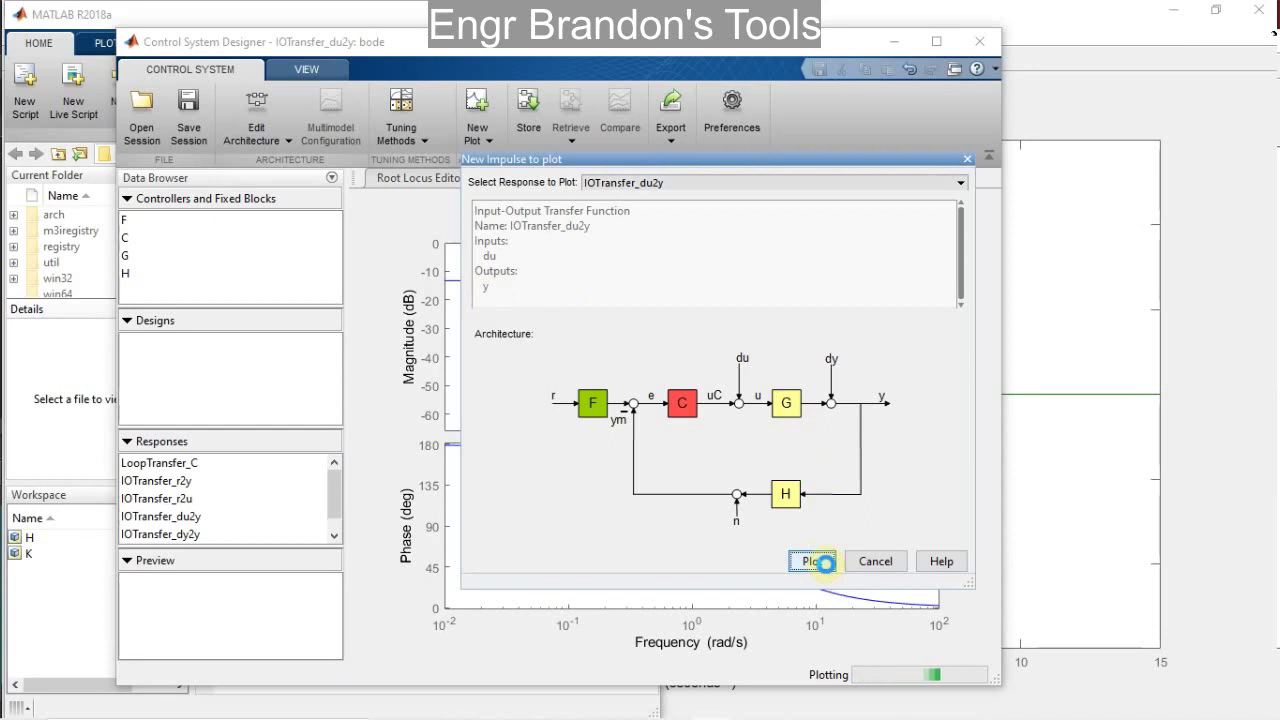